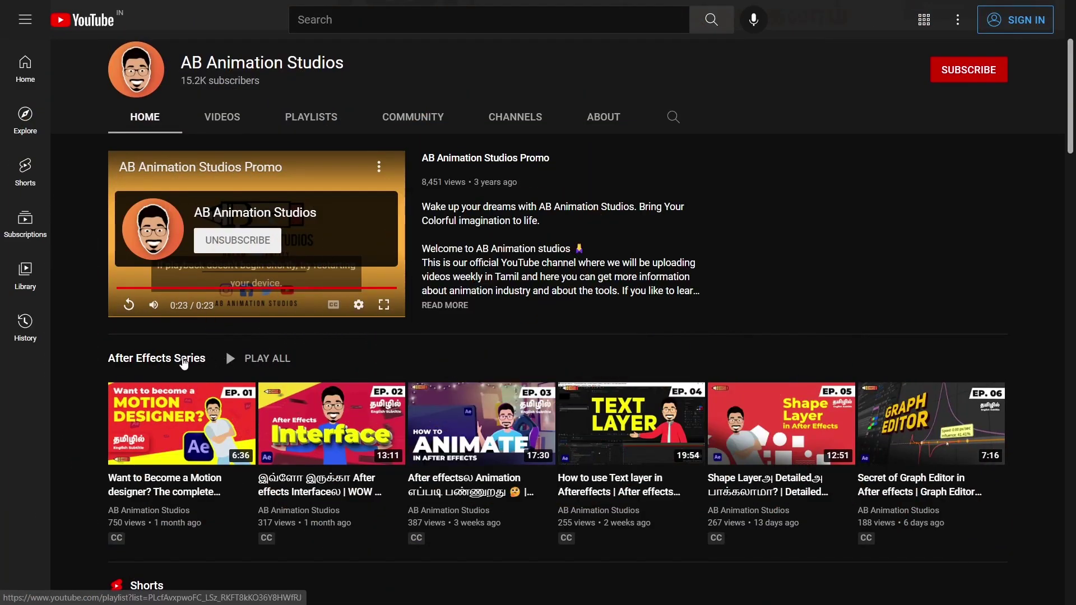
Open the After Effects Series playlist from the YouTube channel page
left_click(184, 363)
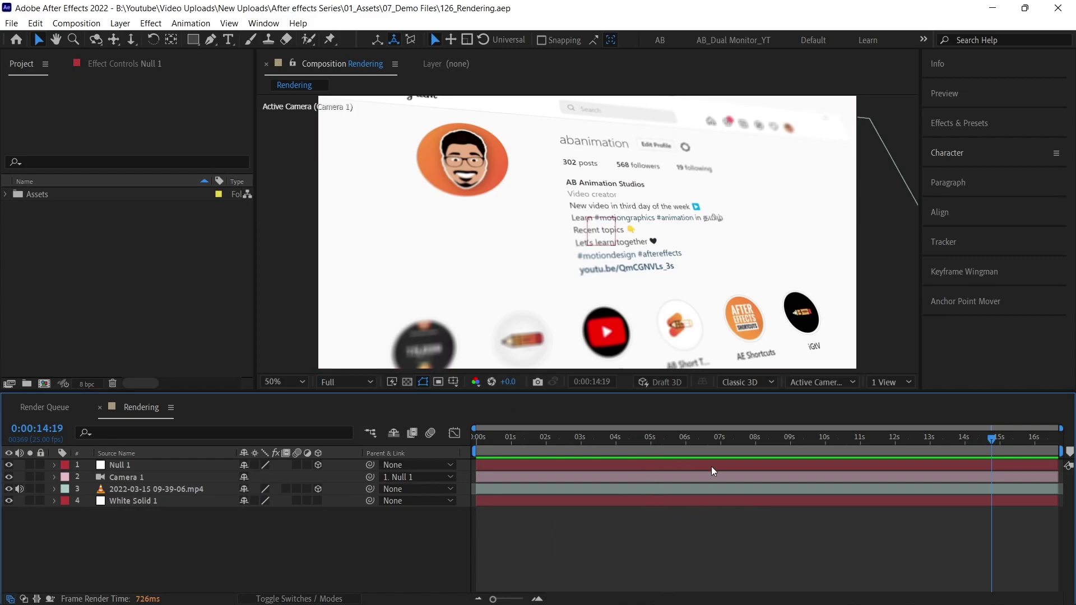
left_click_drag(701, 439, 460, 432)
left_click_drag(678, 433, 460, 432)
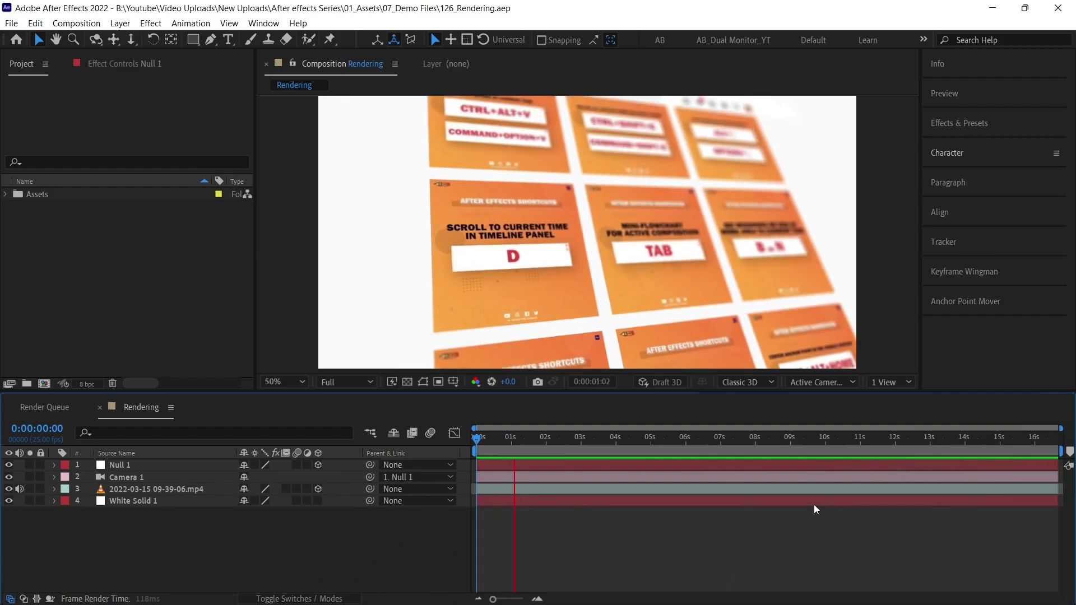
key("space")
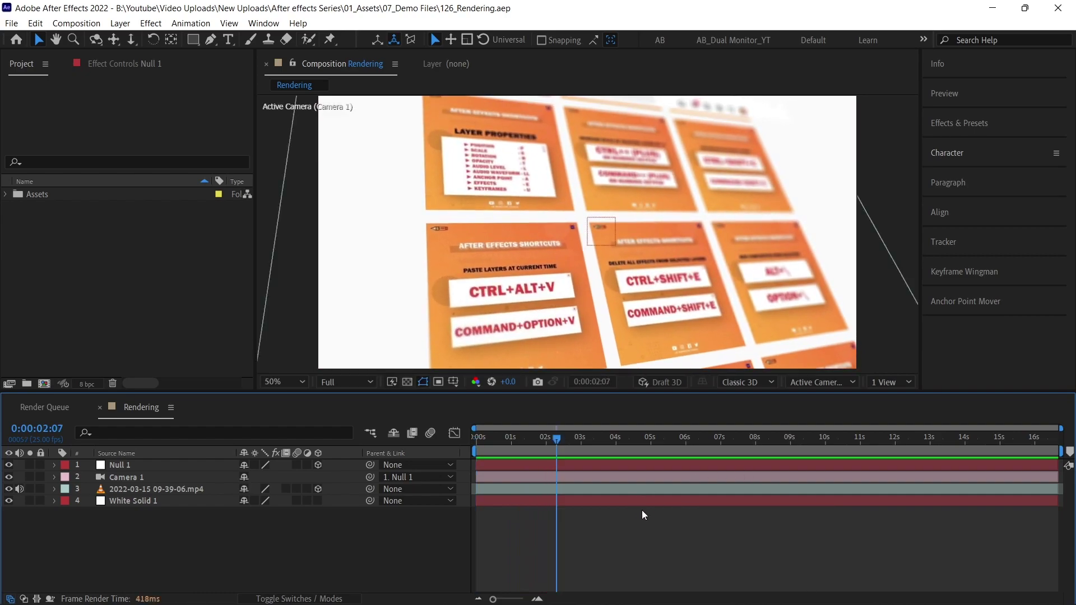
Add the Rendering composition to the Render Queue from the Composition menu
left_click(98, 27)
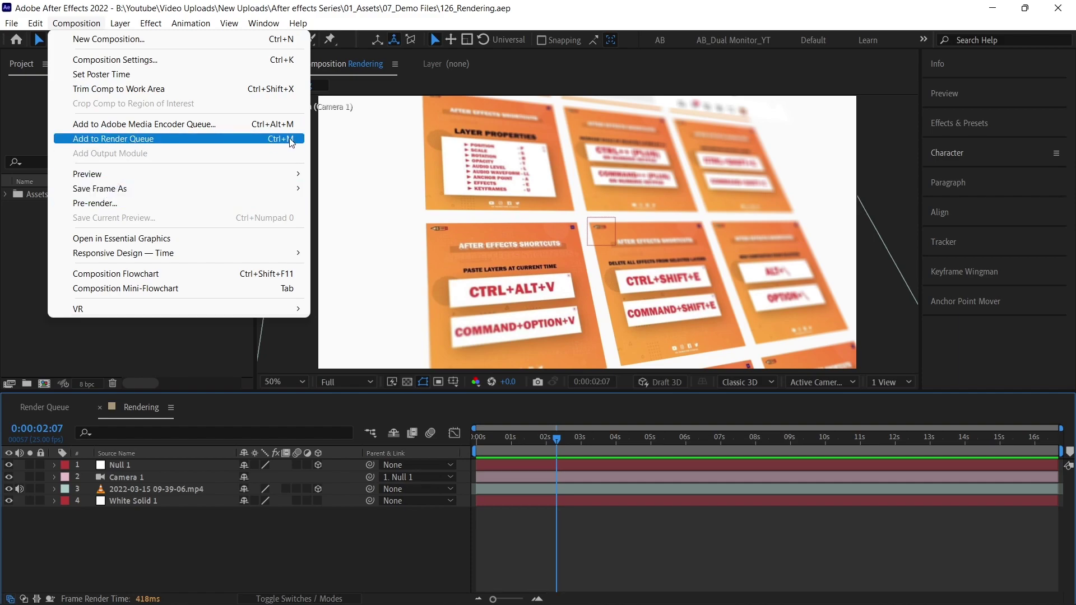
left_click(190, 136)
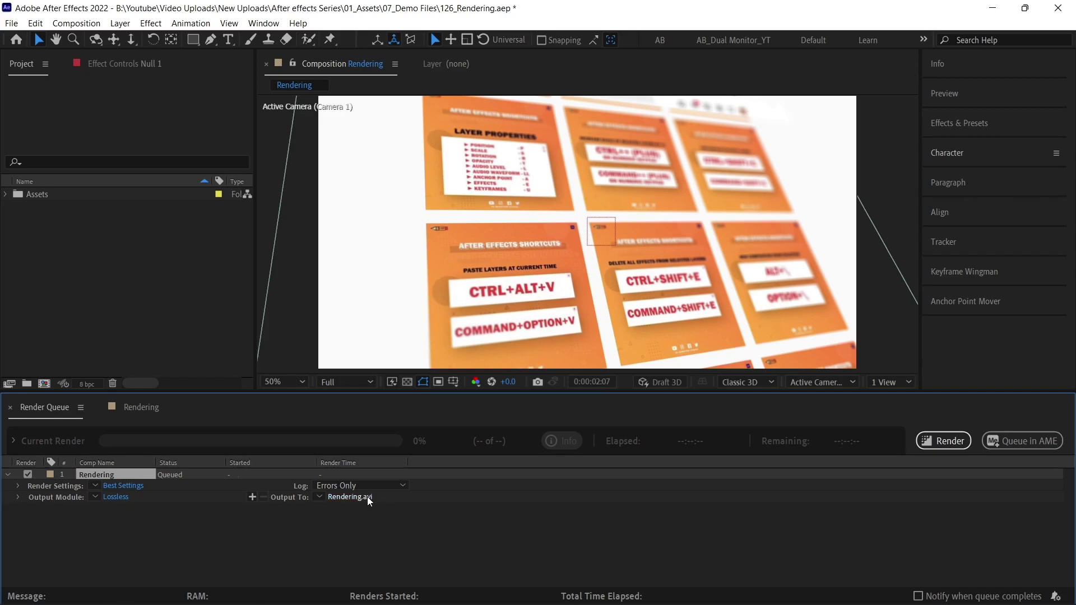
Change the queued Rendering item's output module format from Lossless to QuickTime
left_click(109, 496)
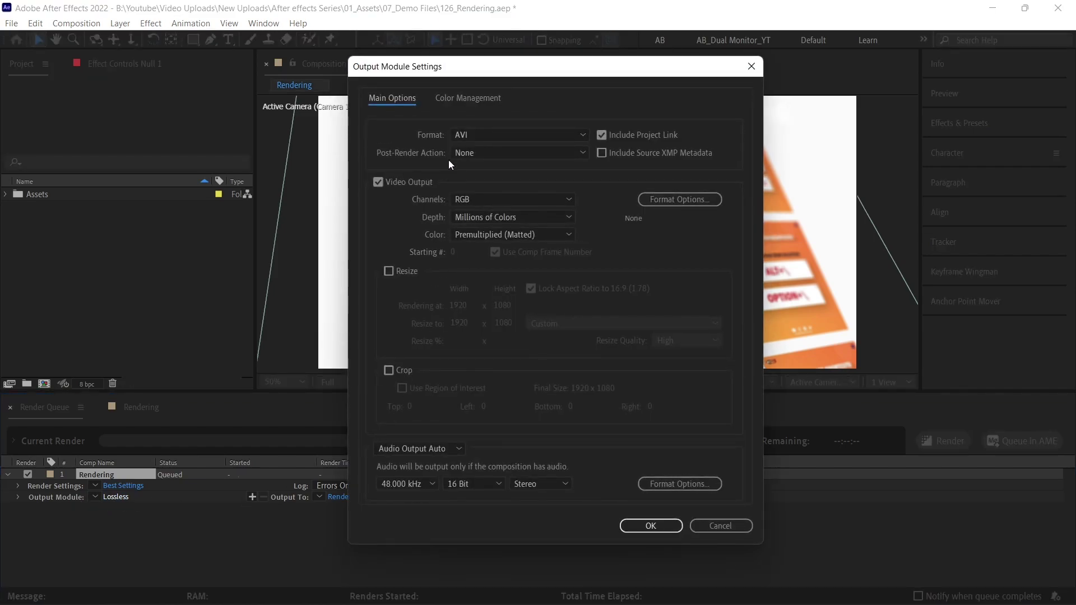
left_click(465, 135)
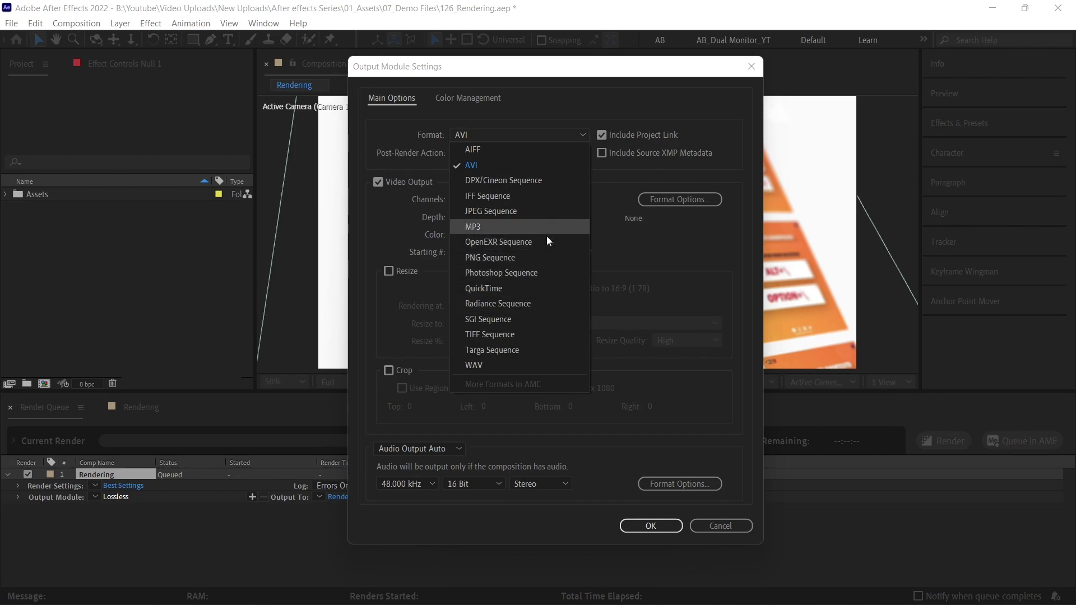
left_click(529, 290)
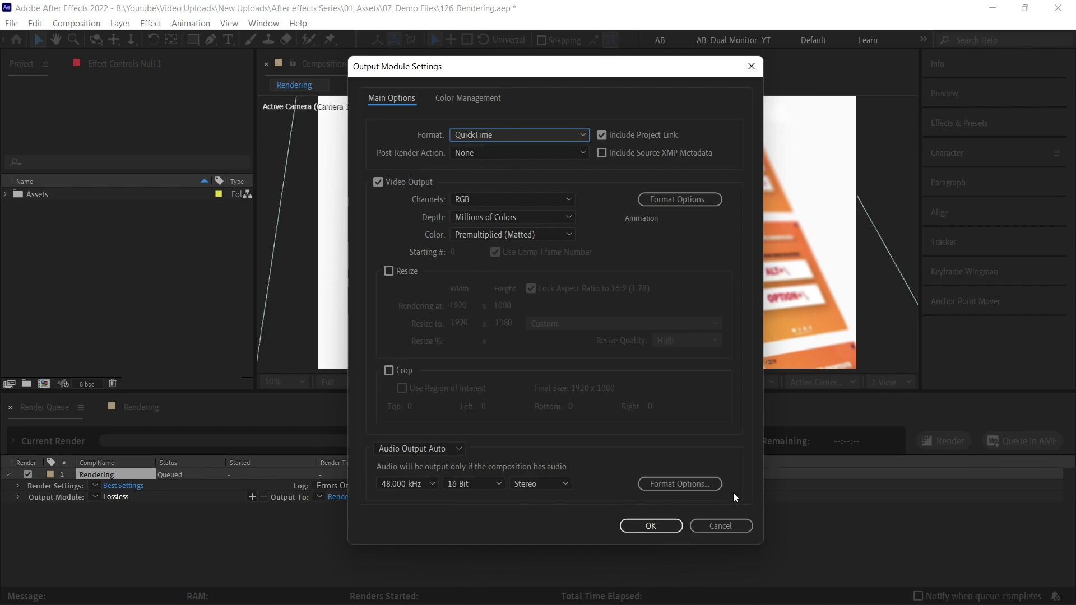
left_click(669, 530)
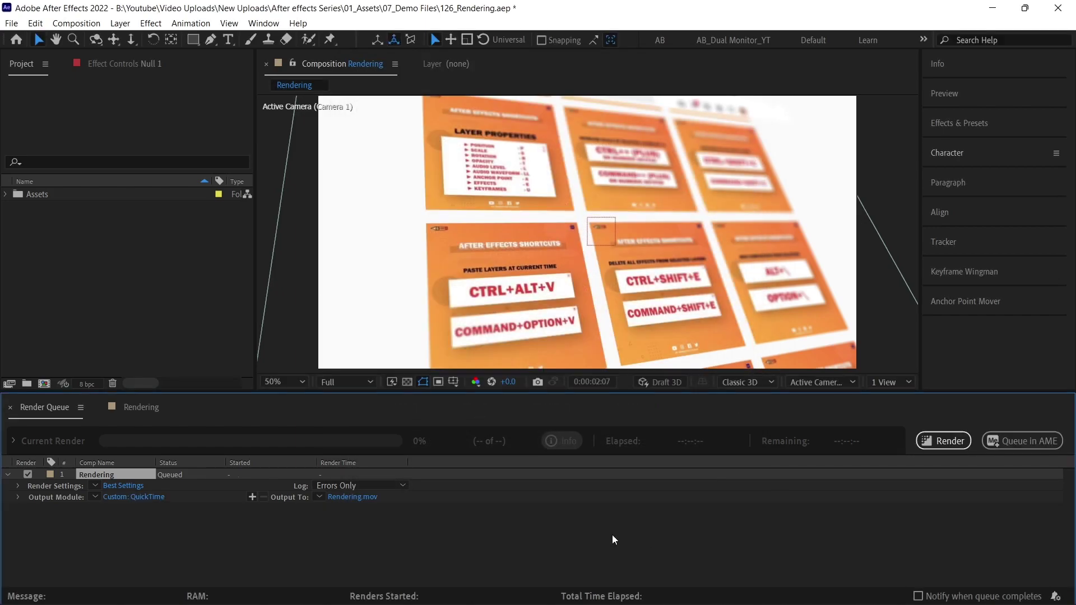
Save the output as Rendering.mov in the 01_Videos folder and render the comp
left_click(370, 497)
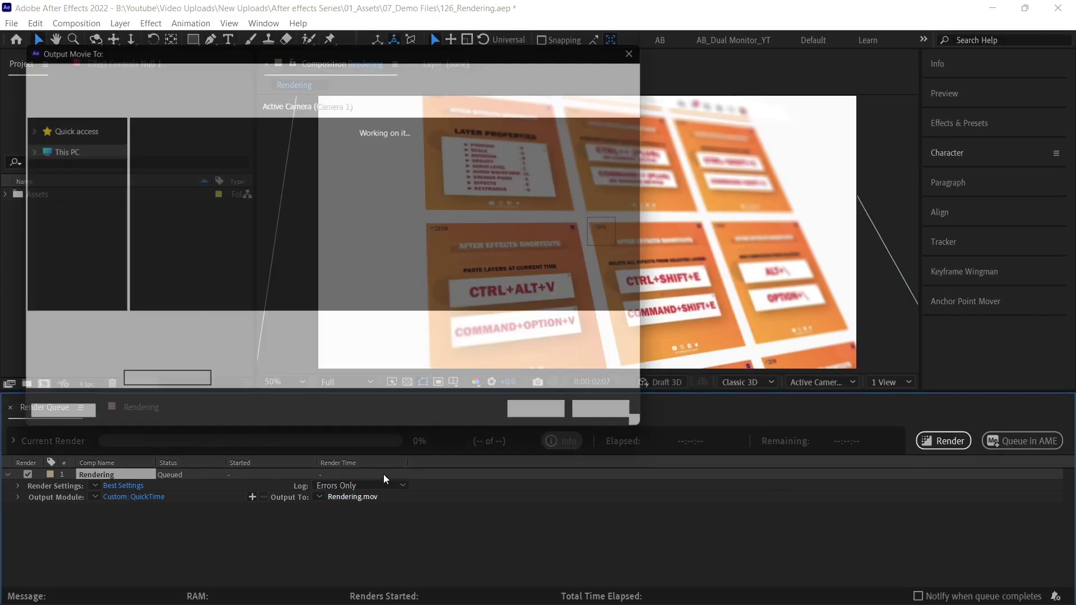
left_click(737, 444)
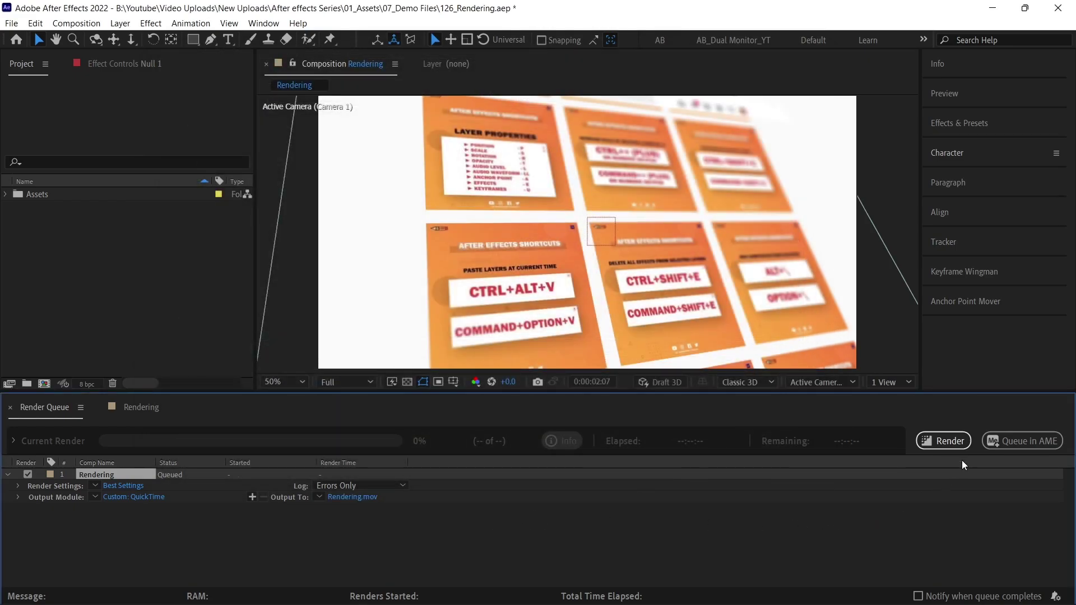
left_click(965, 441)
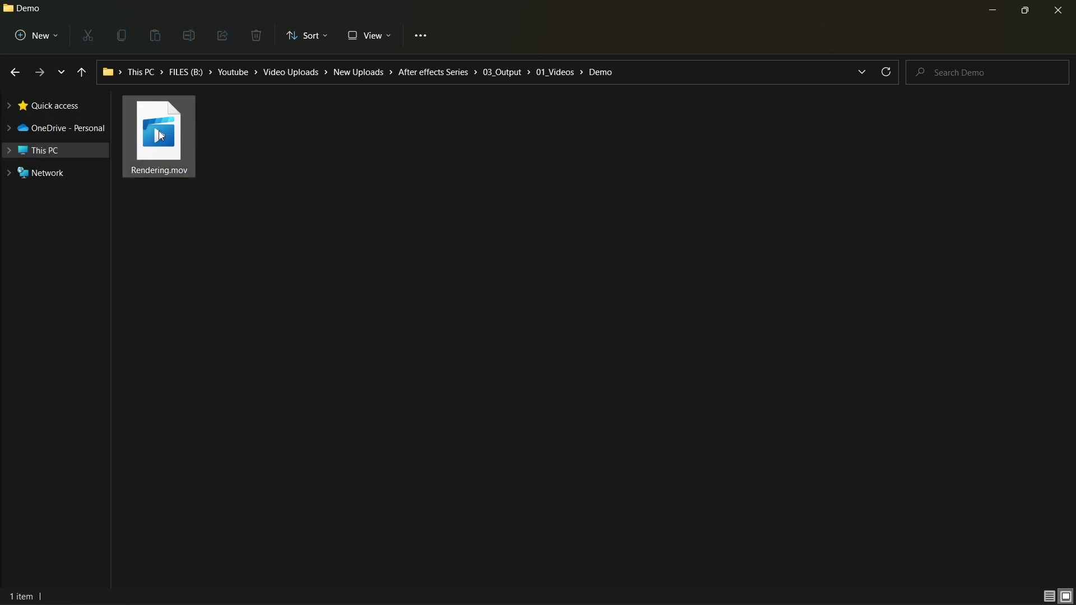
left_click(157, 138)
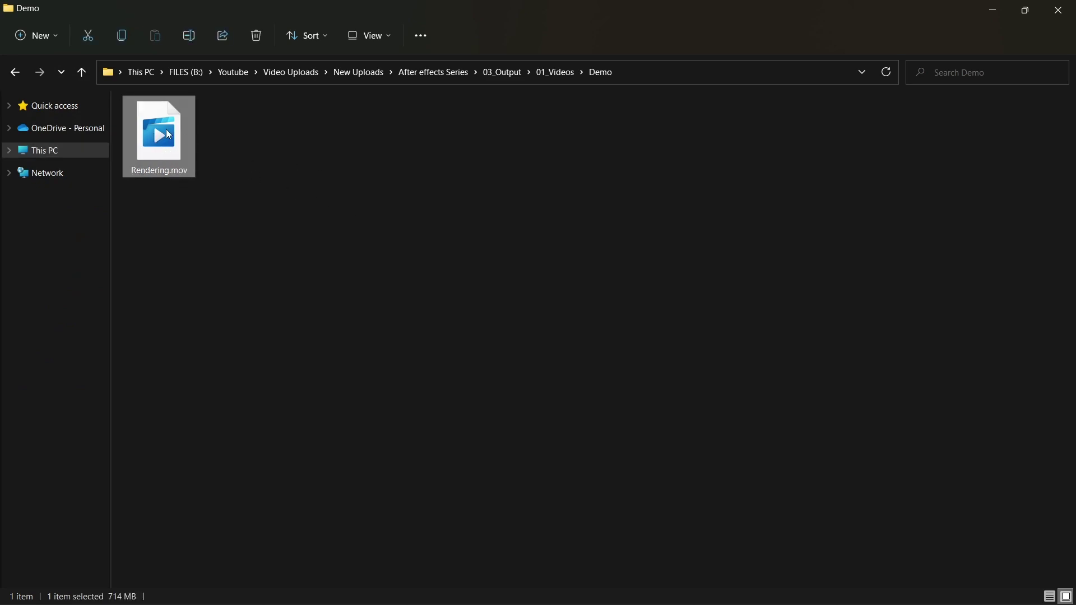
mouse_move(169, 115)
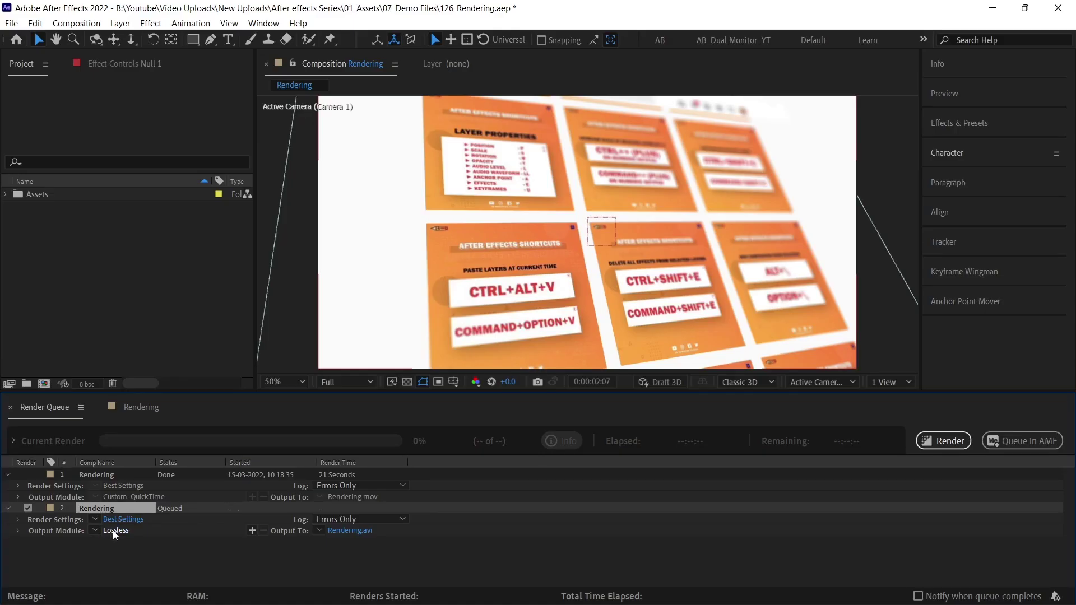
left_click(113, 530)
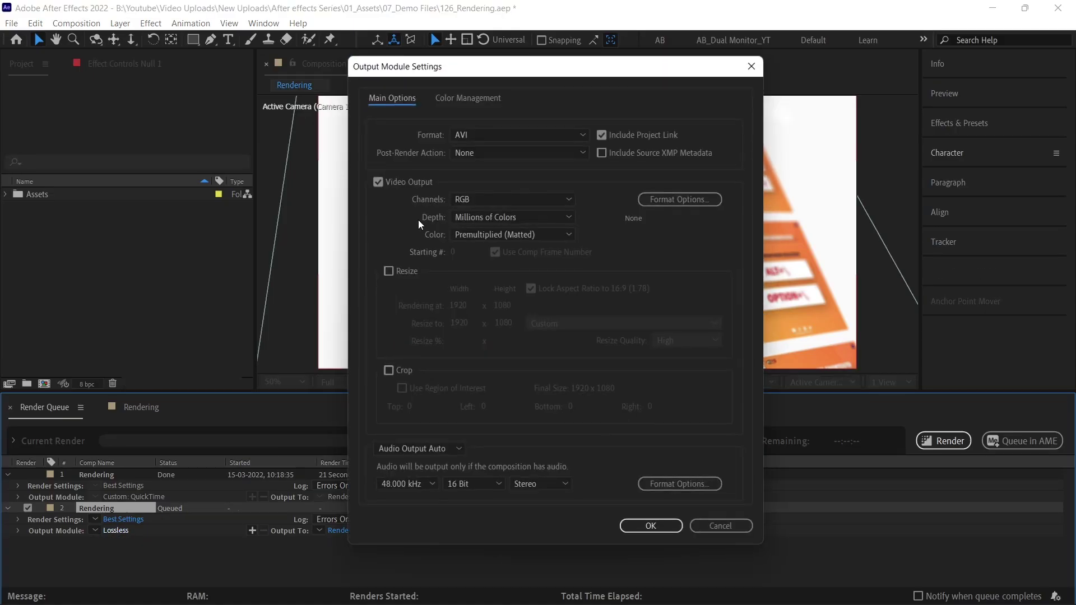
Dismiss the Output Module Settings unchanged, then delete both items from the render queue
left_click(464, 134)
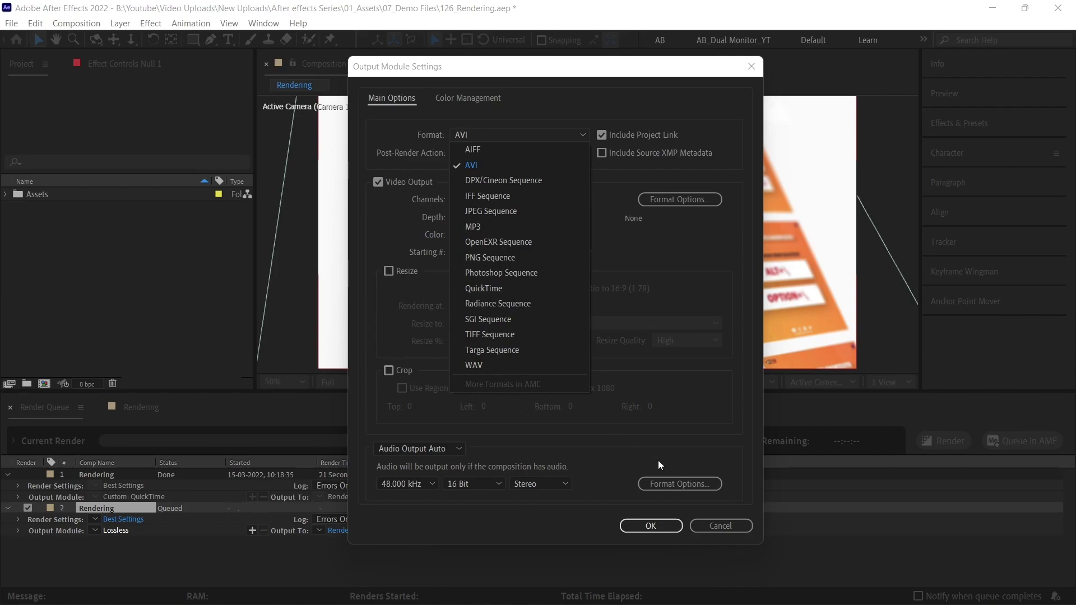
left_click(727, 523)
left_click(727, 523)
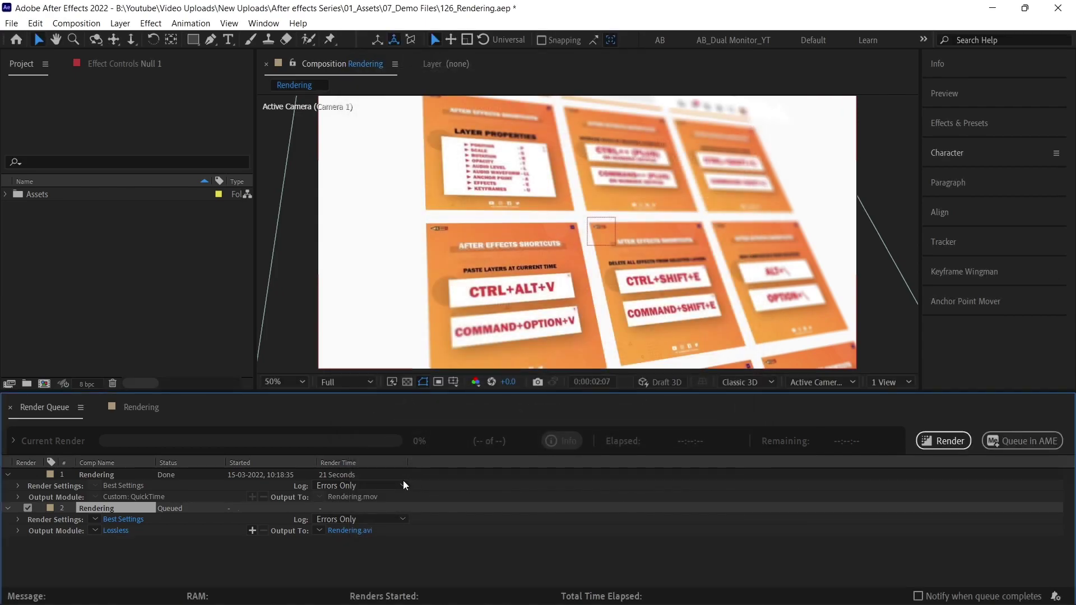
left_click(117, 476, "shift")
key("Delete")
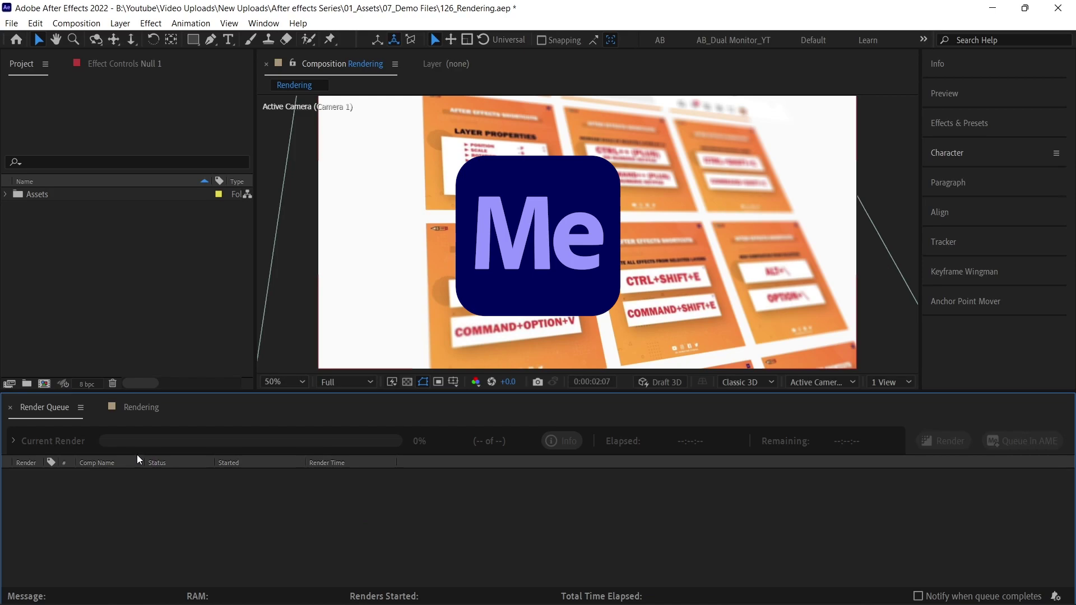
Return to the Rendering timeline and queue the Rendering comp for rendering again
left_click(149, 408)
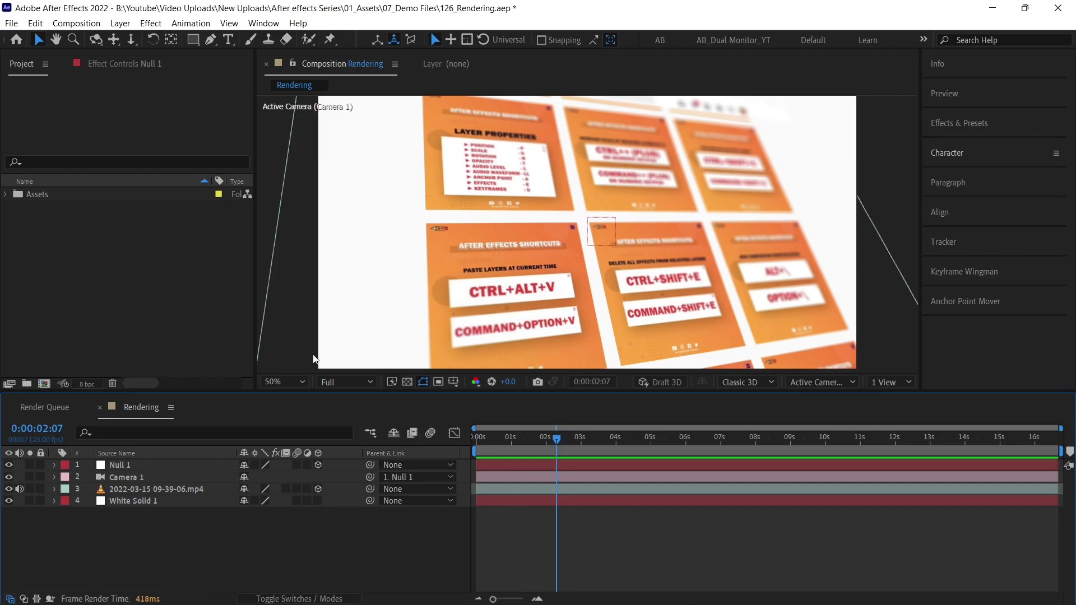
left_click(78, 23)
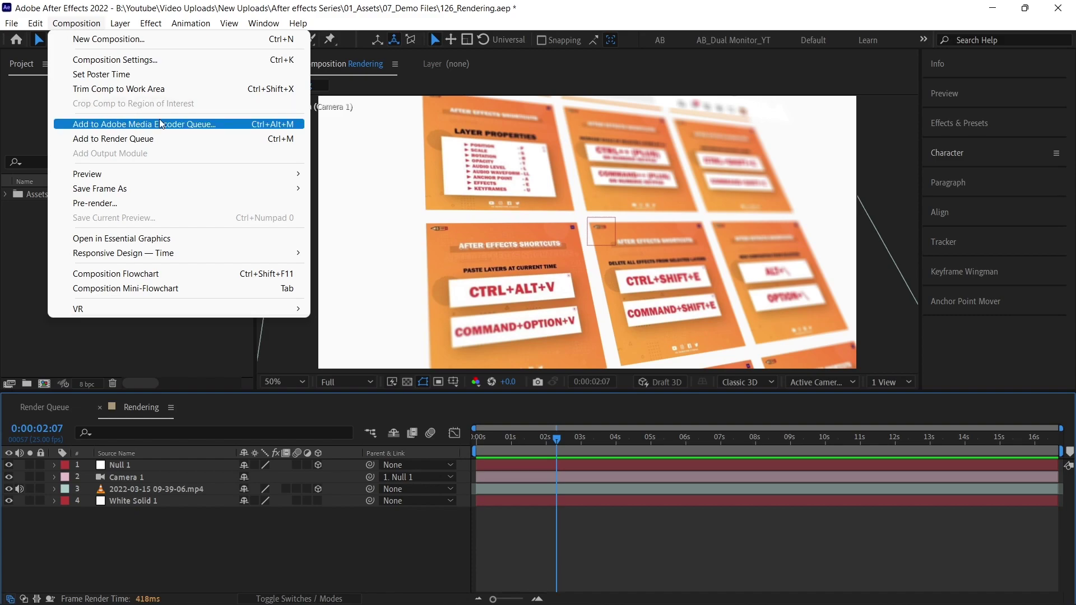
left_click(141, 139)
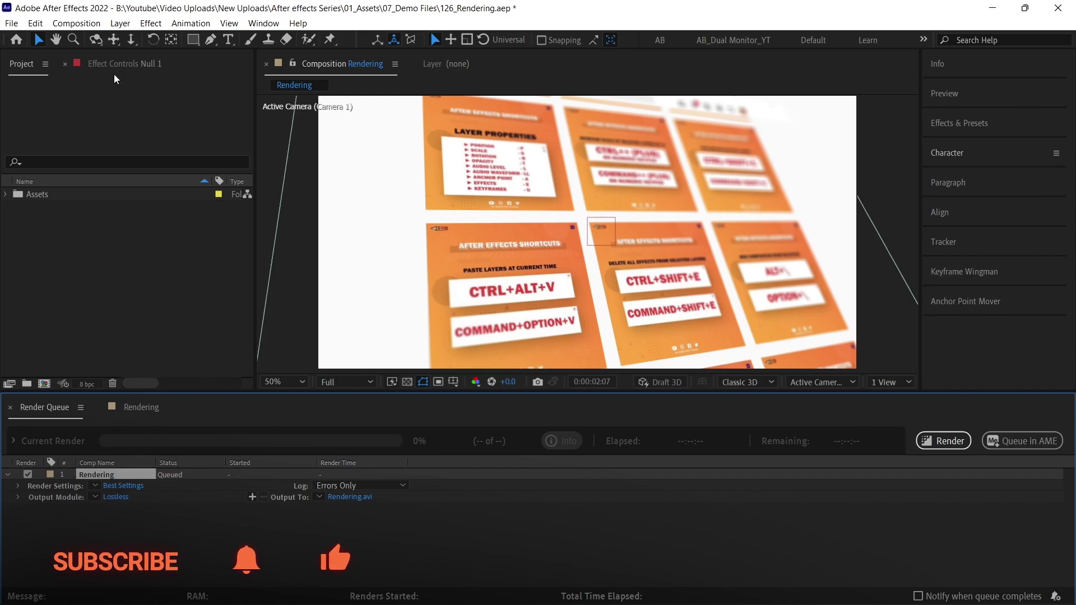
Send the queued comp to Adobe Media Encoder and enlarge the Preset Browser
left_click(1028, 445)
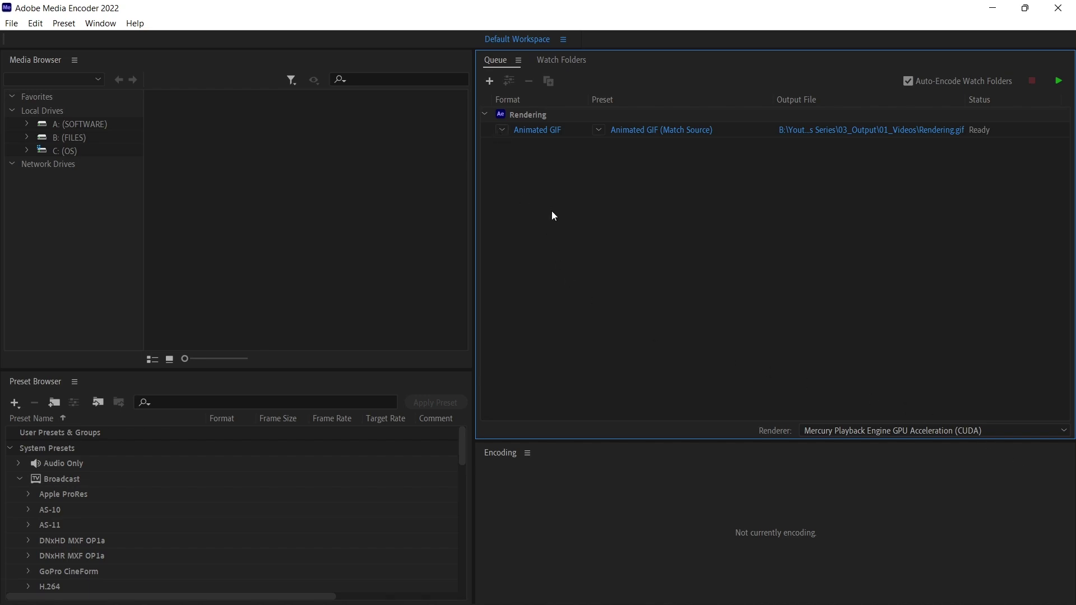
scroll(151, 482, "down", 3)
scroll(161, 472, "down", 3)
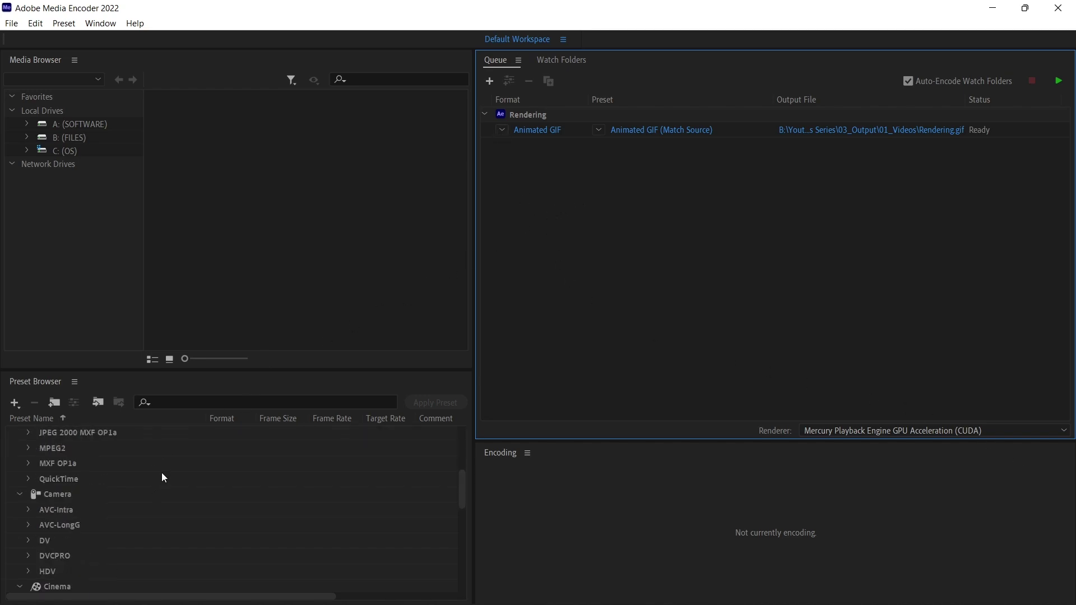
scroll(164, 469, "down", 3)
scroll(157, 443, "down", 3)
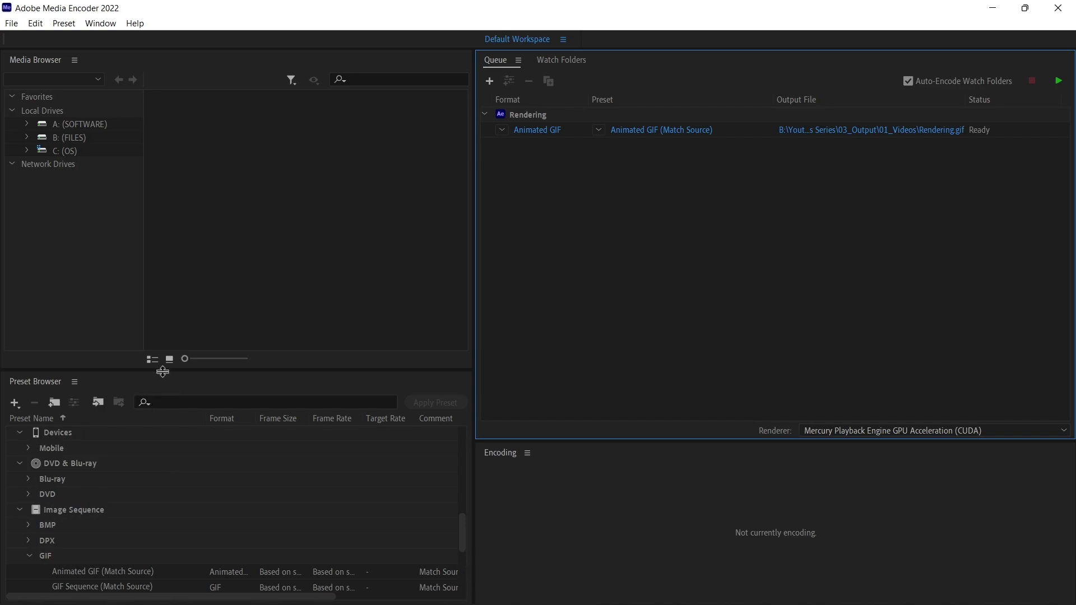
left_click_drag(163, 370, 221, 230)
Apply the H.264 Match Source - Medium bitrate preset to the queued Rendering item
scroll(144, 442, "down", 1)
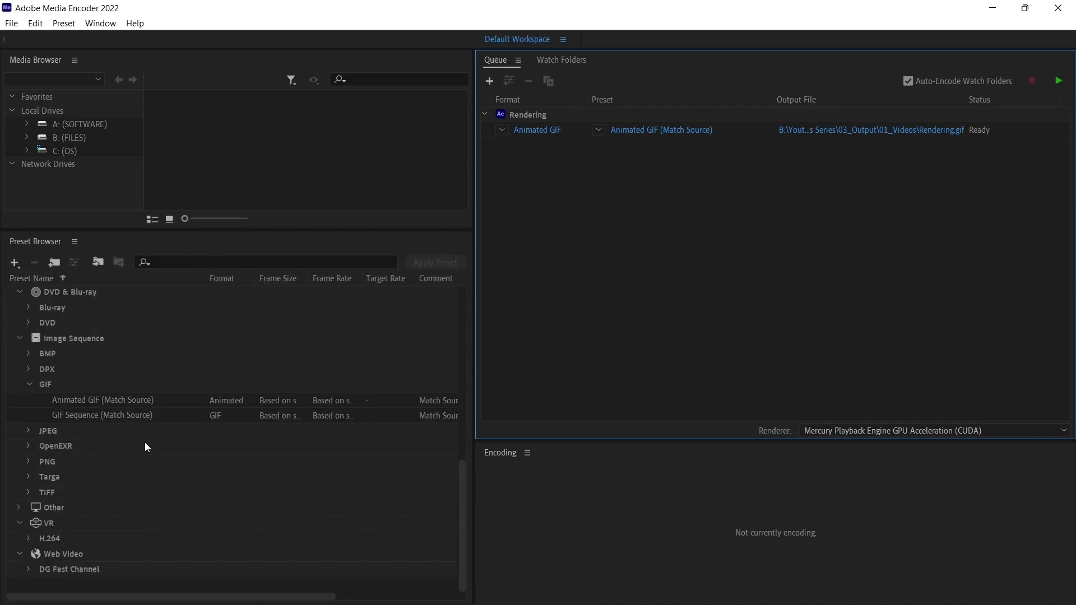
scroll(90, 437, "up", 3)
scroll(78, 386, "up", 3)
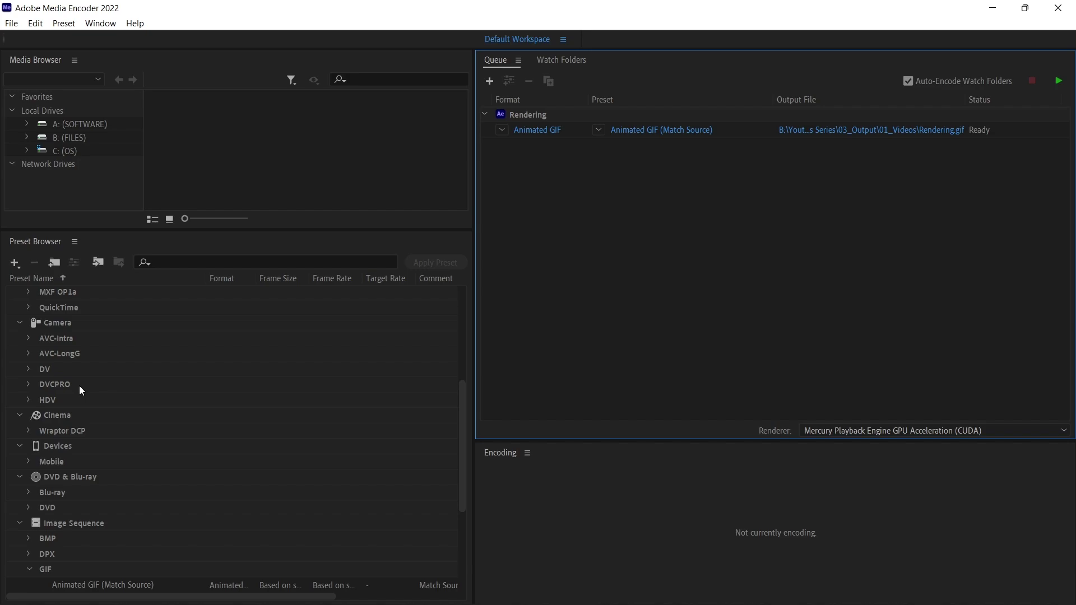
scroll(79, 386, "up", 3)
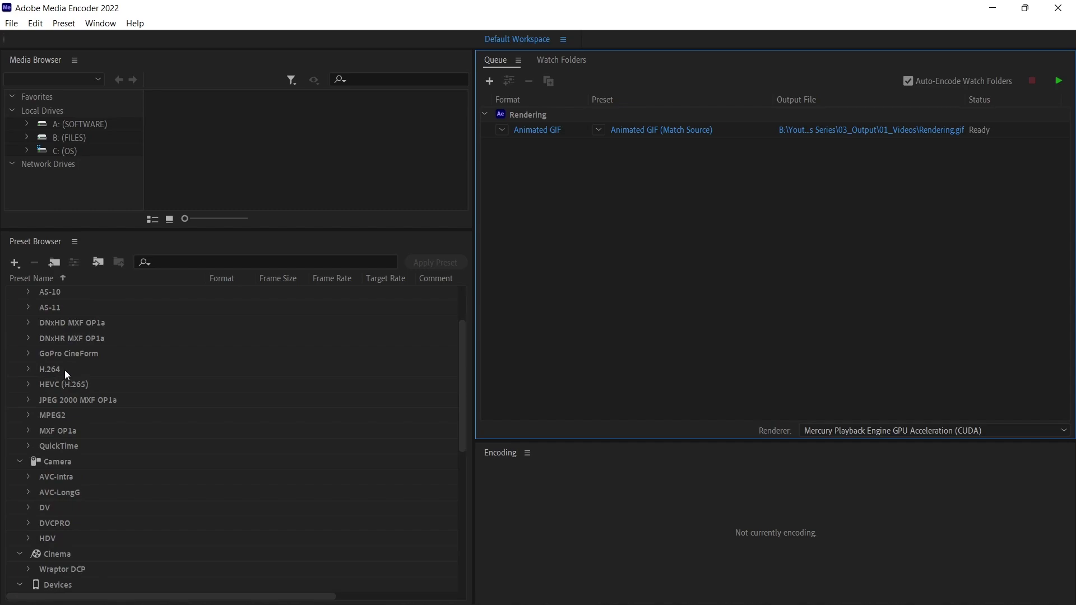
left_click(28, 370)
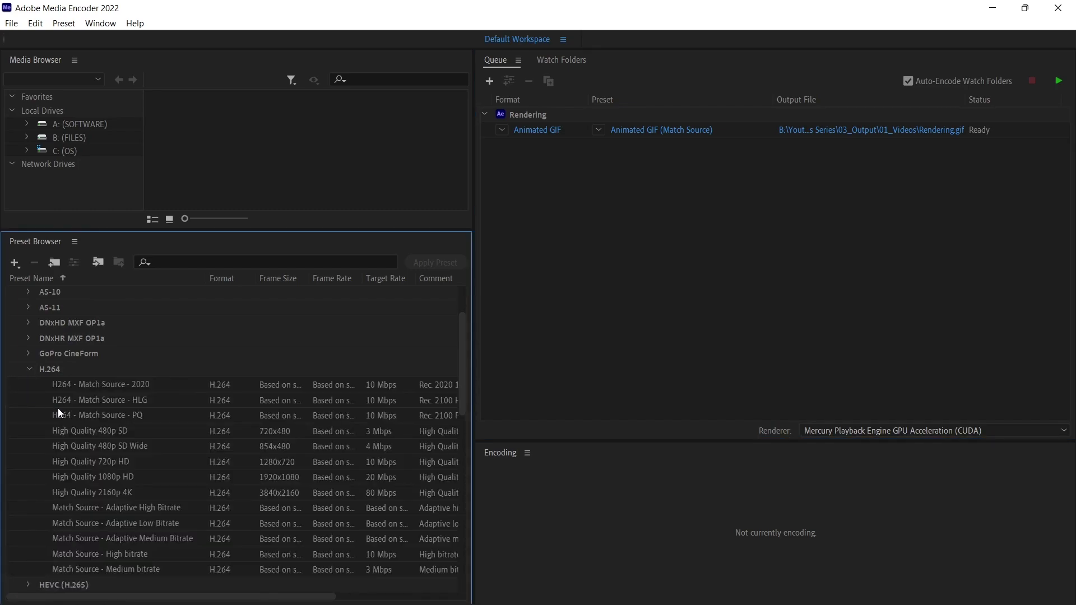
scroll(87, 443, "down", 1)
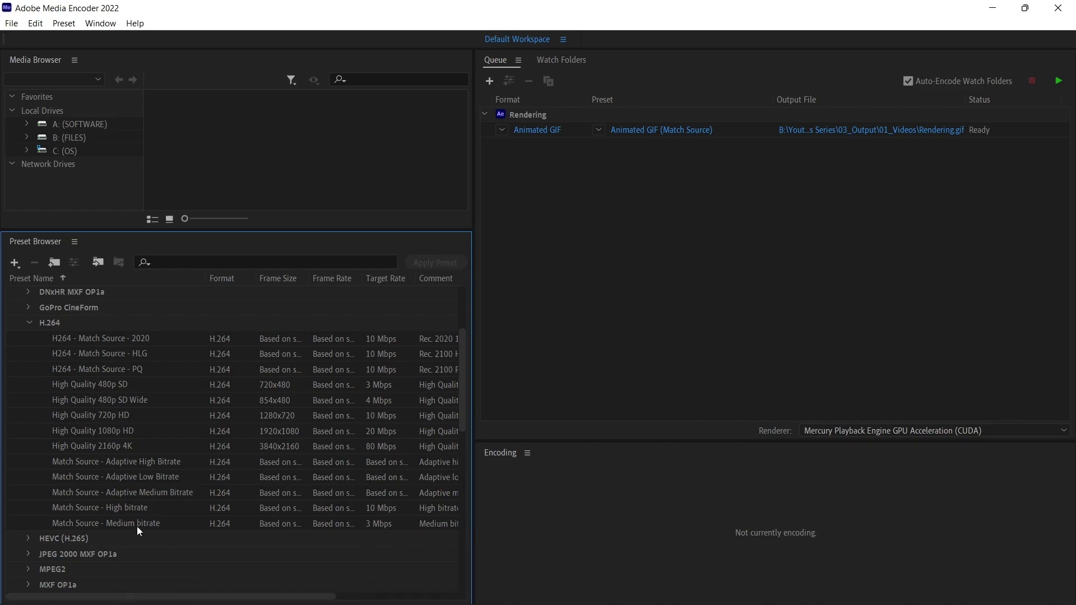
left_click(102, 523)
left_click_drag(102, 523, 542, 132)
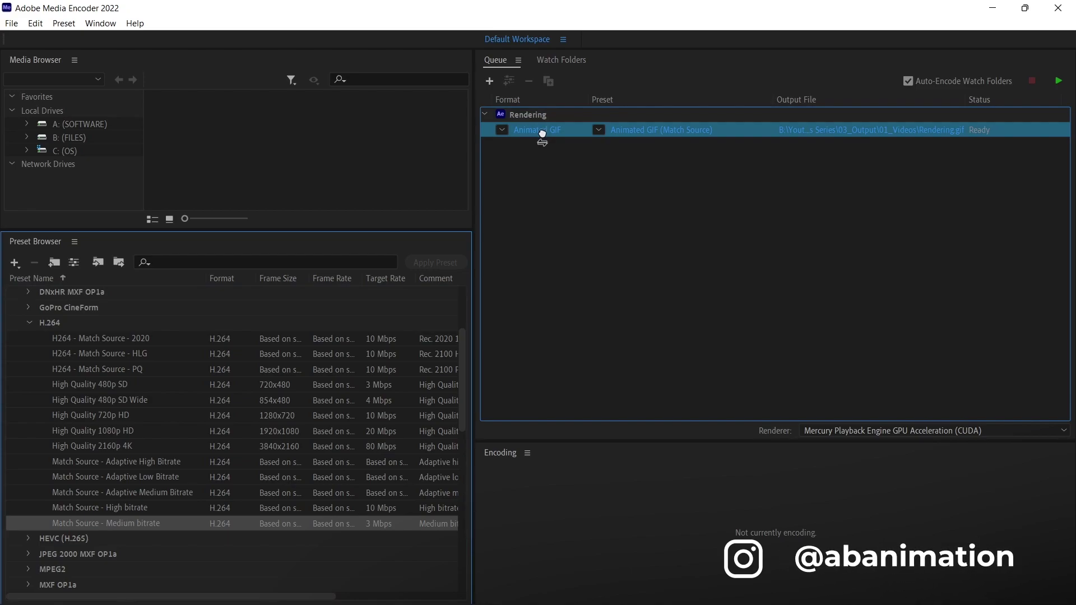
Open Export Settings for the Rendering item's H.264 Match Source - Medium bitrate preset
left_click(542, 132)
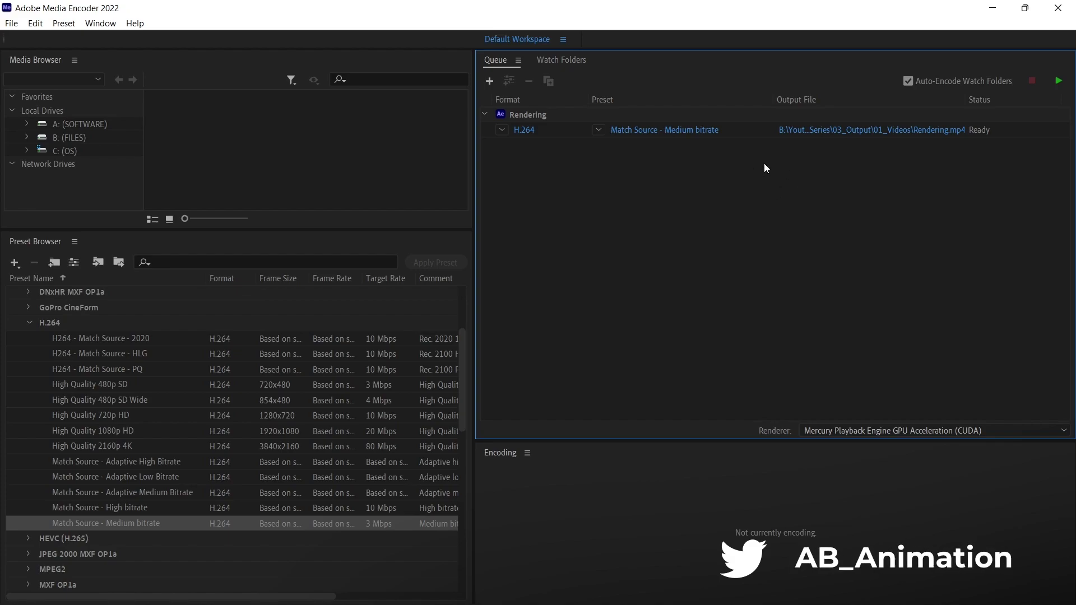
left_click(698, 131)
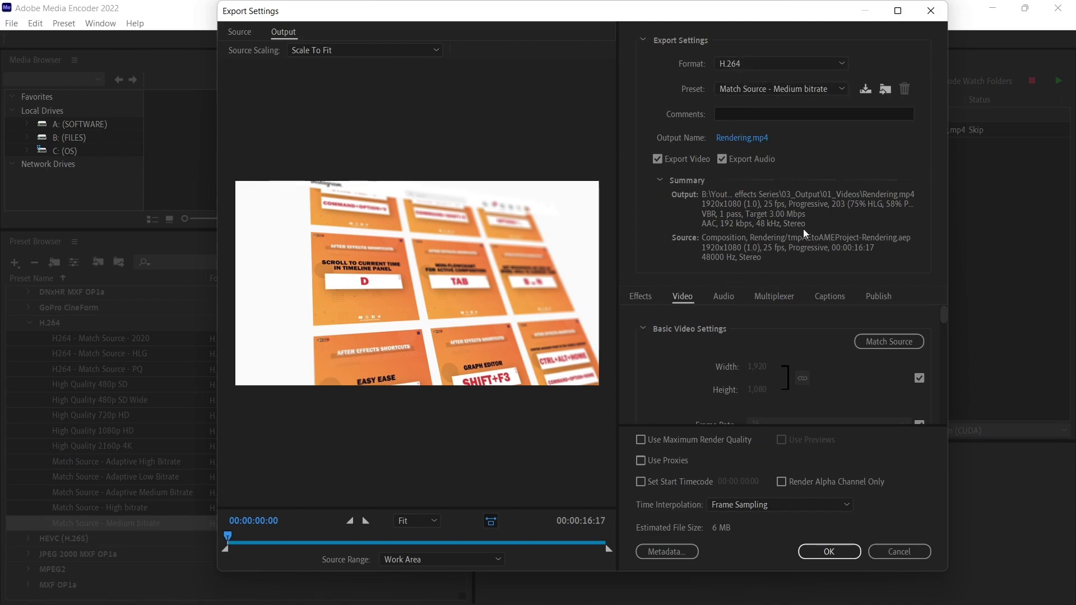
Set Rendering.mp4 to save in the Demo folder, confirm settings, and start the encode queue
left_click(742, 137)
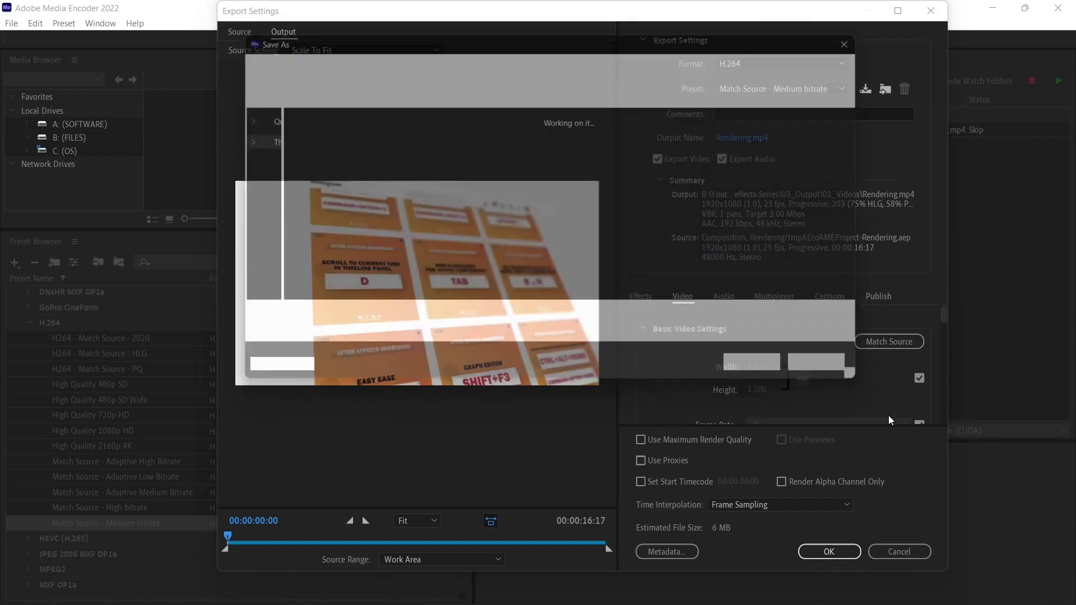
left_click(776, 375)
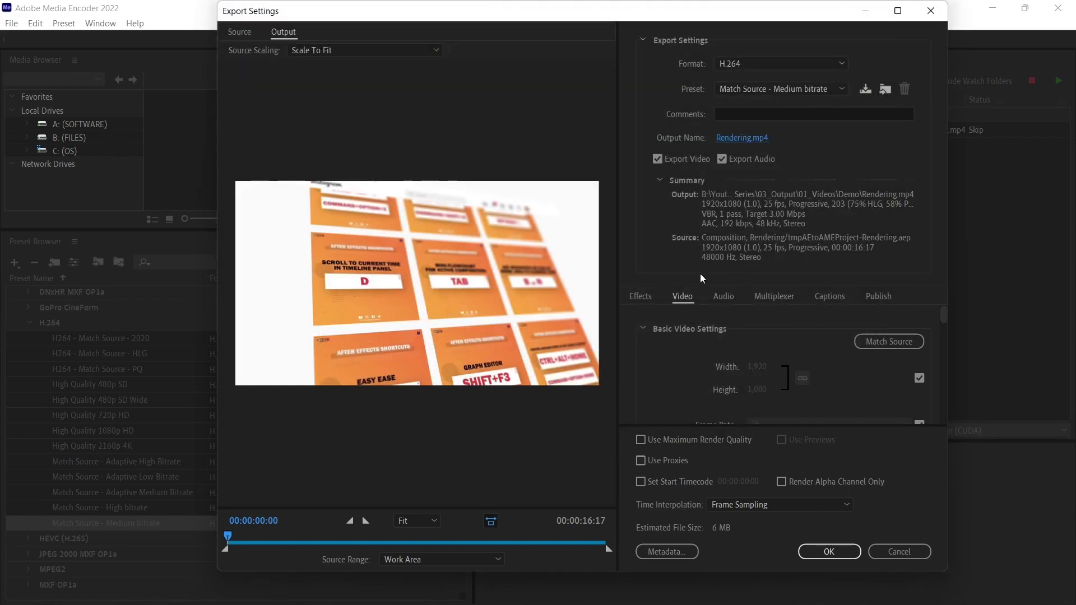
scroll(664, 361, "down", 5)
scroll(665, 361, "down", 10)
left_click(818, 552)
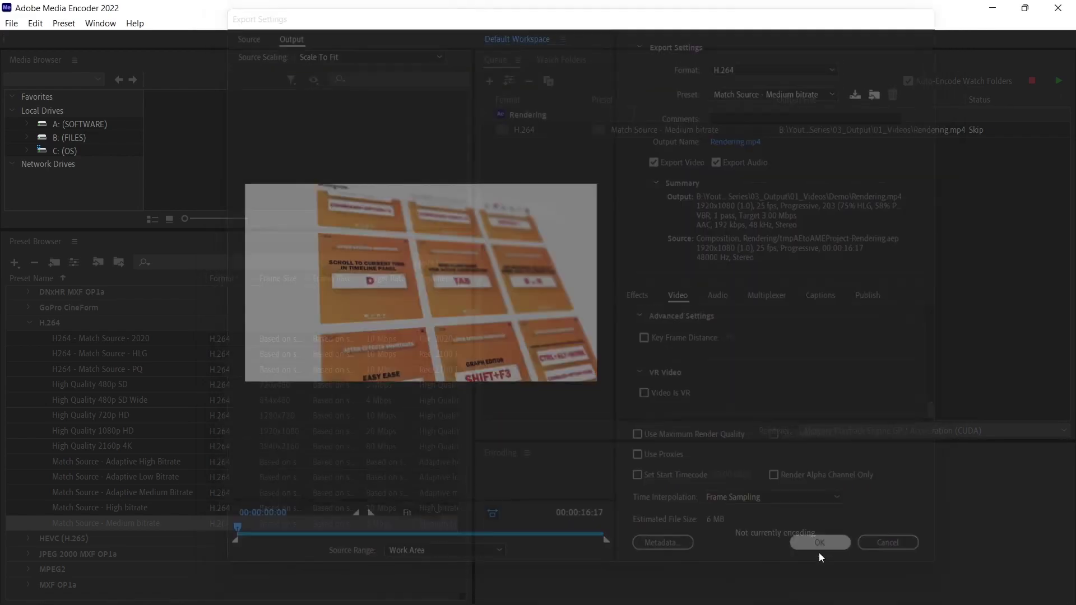
left_click(1058, 84)
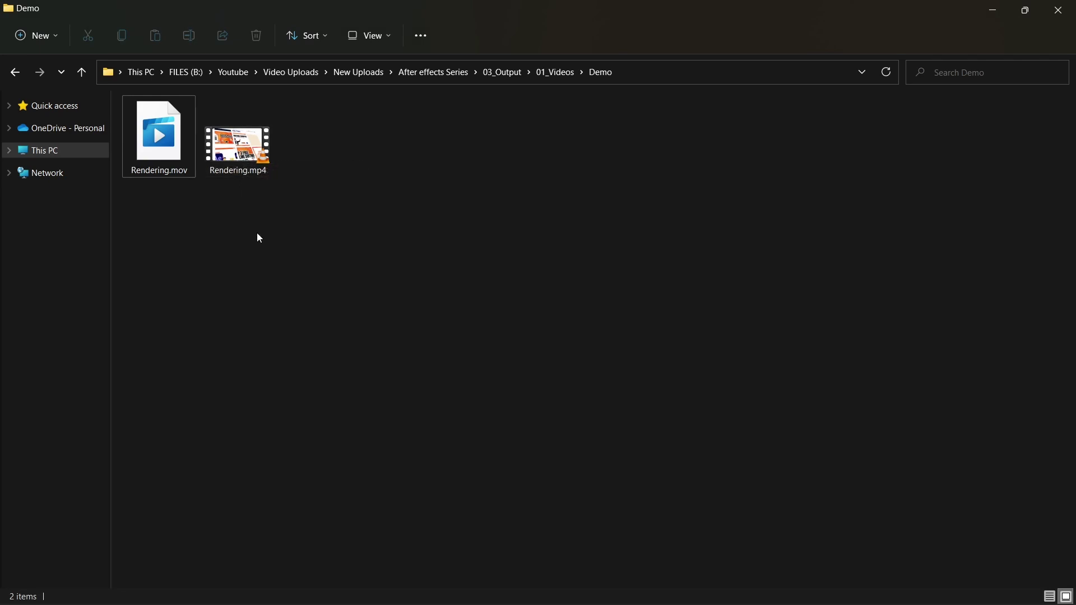
Compare the Rendering.mov and Rendering.mp4 file sizes, then play Rendering.mp4
left_click(167, 169)
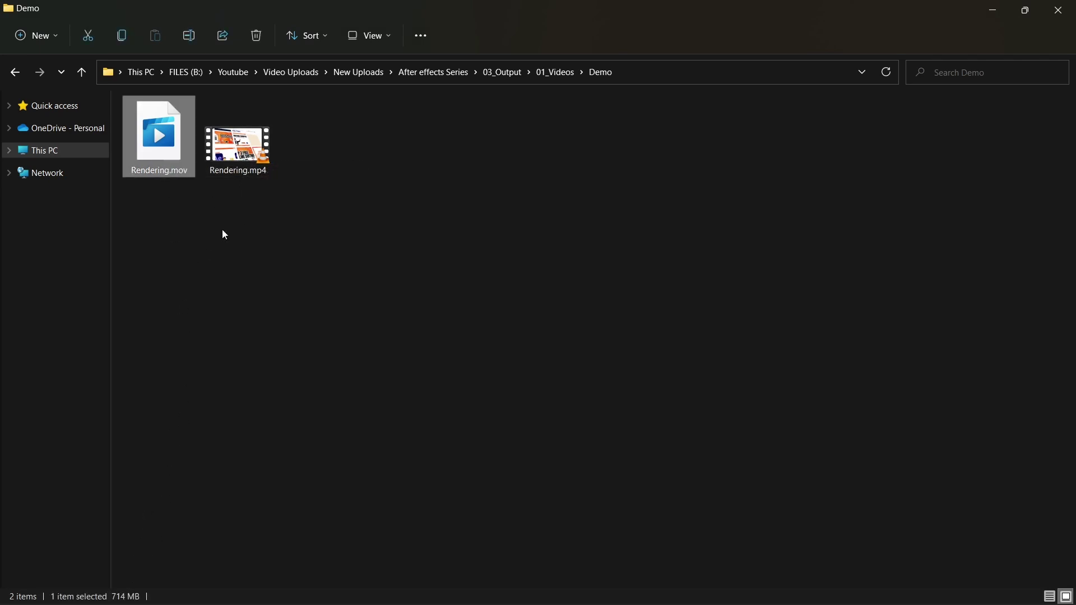
left_click(238, 146)
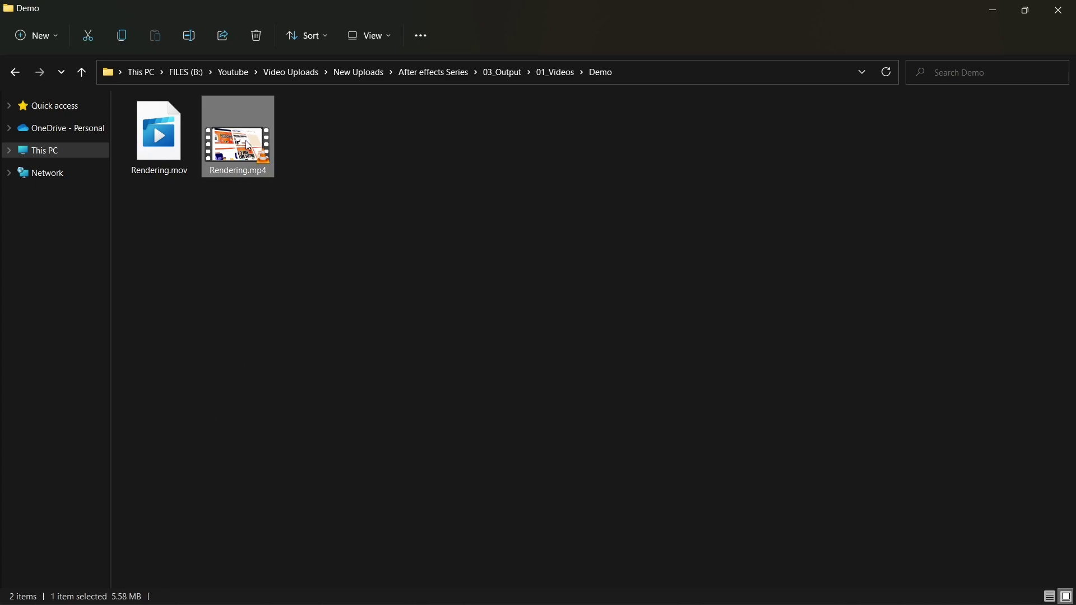
double_click(248, 141)
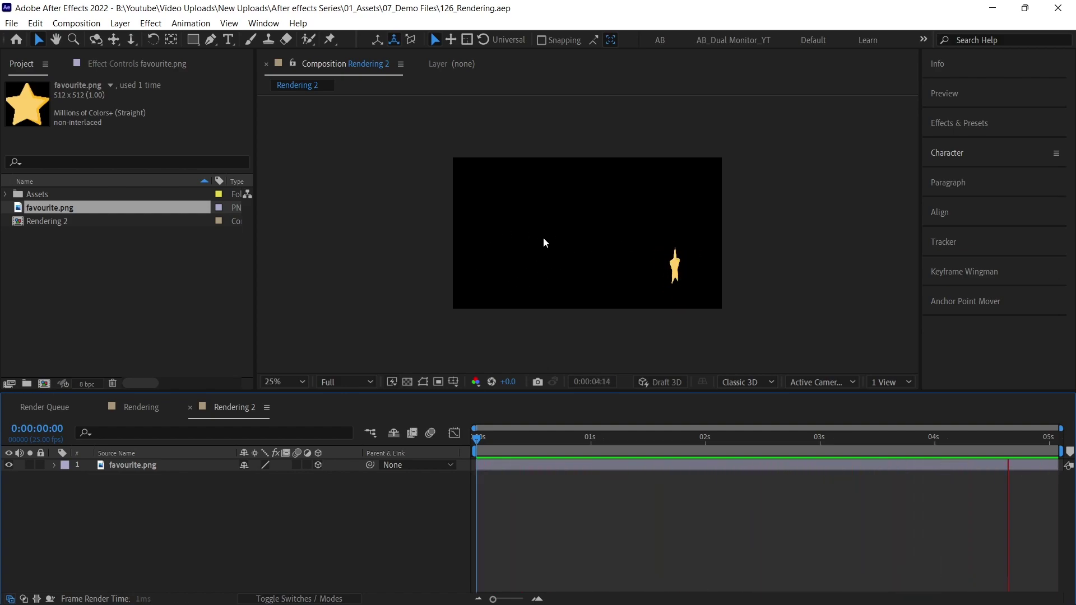
Toggle the transparency grid to confirm the star's transparent background, then stop playback and open the Composition menu
left_click(409, 382)
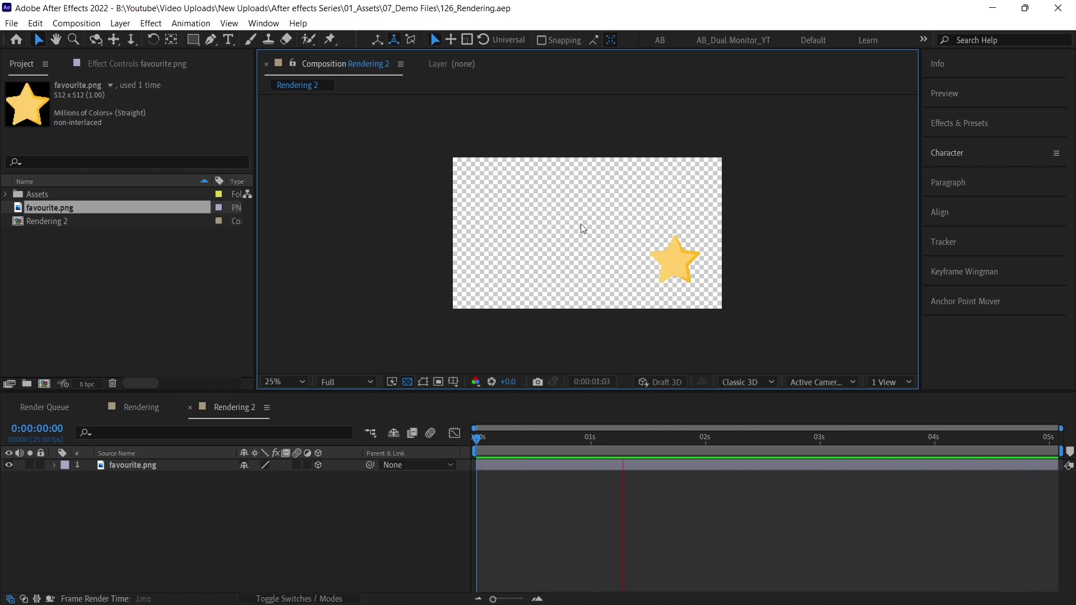
left_click(407, 382)
left_click(423, 382)
left_click(73, 23)
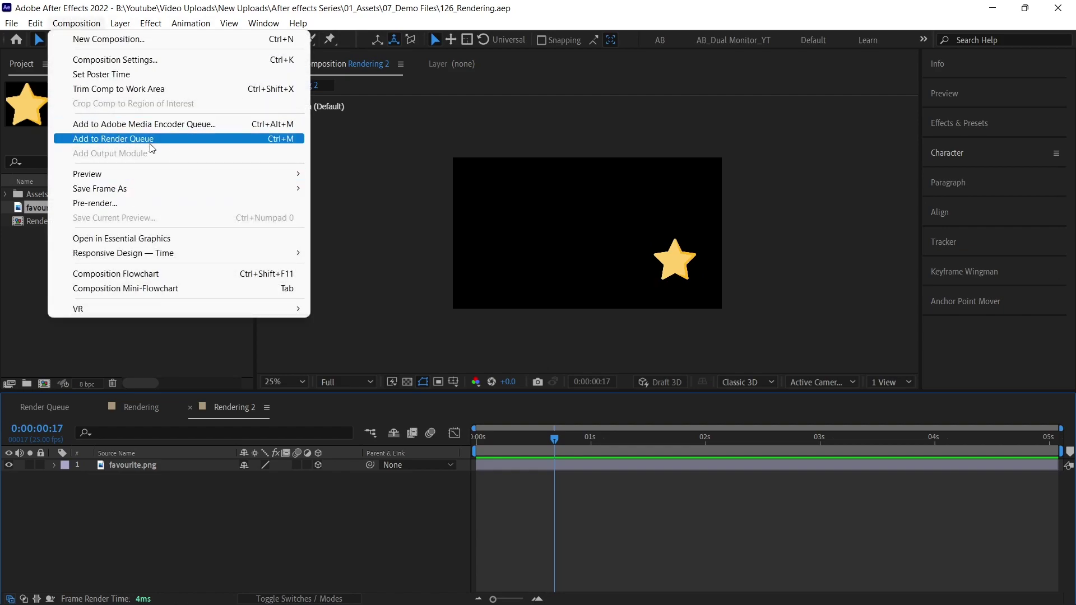
Queue Rendering 2 with QuickTime RGB + Alpha output, saving Rendering 2.mov in the Demo folder
left_click(163, 140)
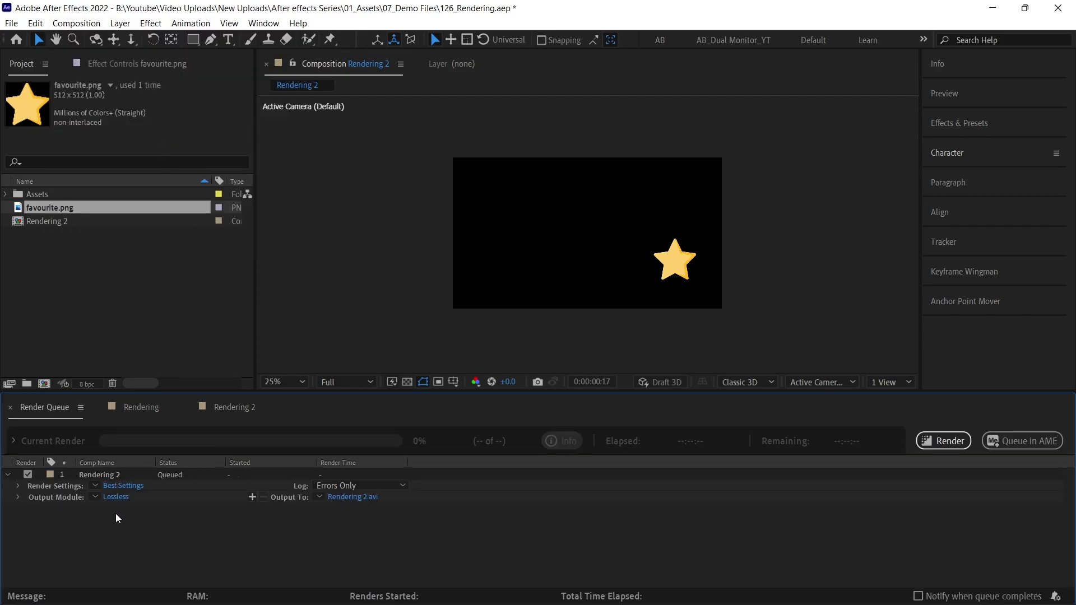
left_click(114, 497)
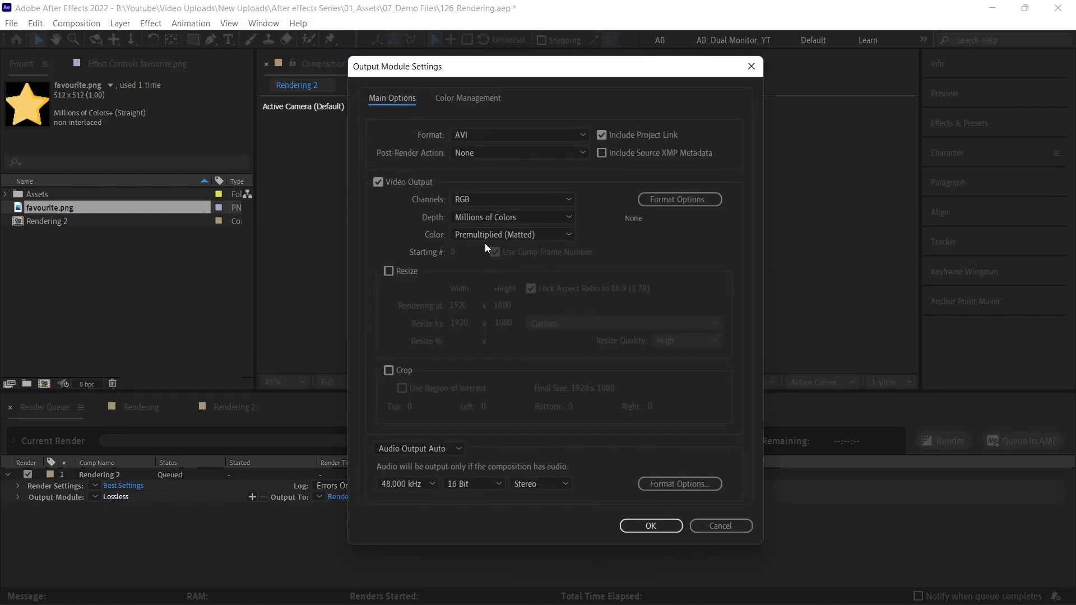
left_click(468, 135)
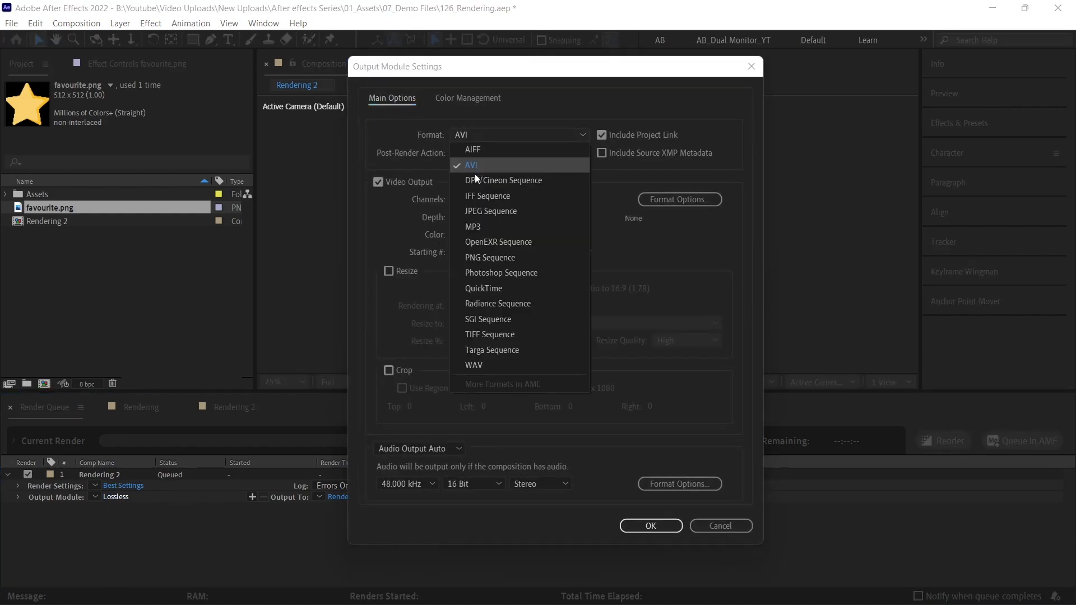
left_click(488, 288)
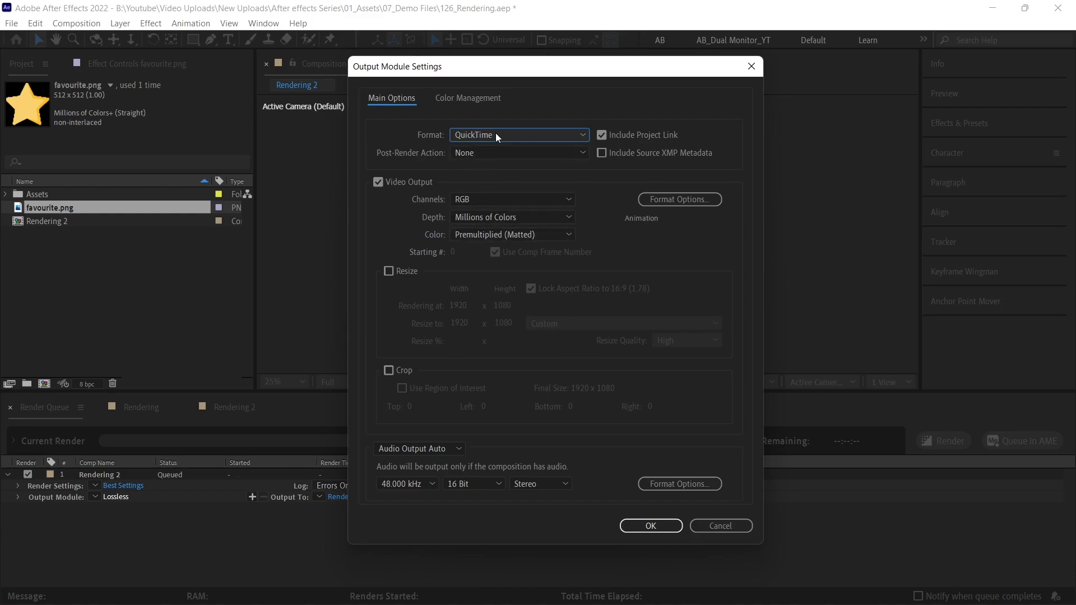
left_click(462, 201)
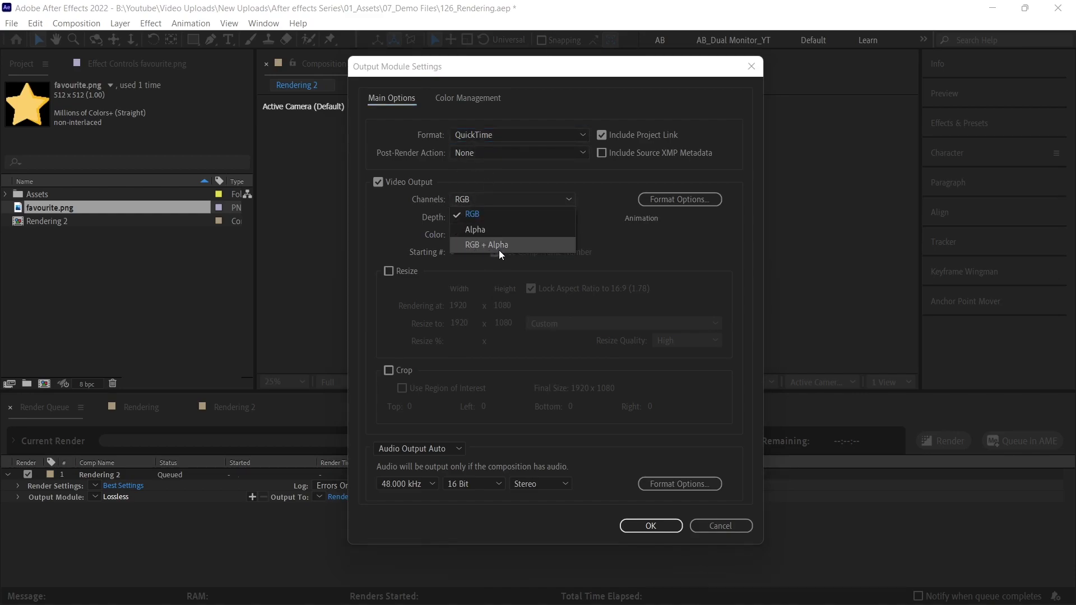
left_click(479, 246)
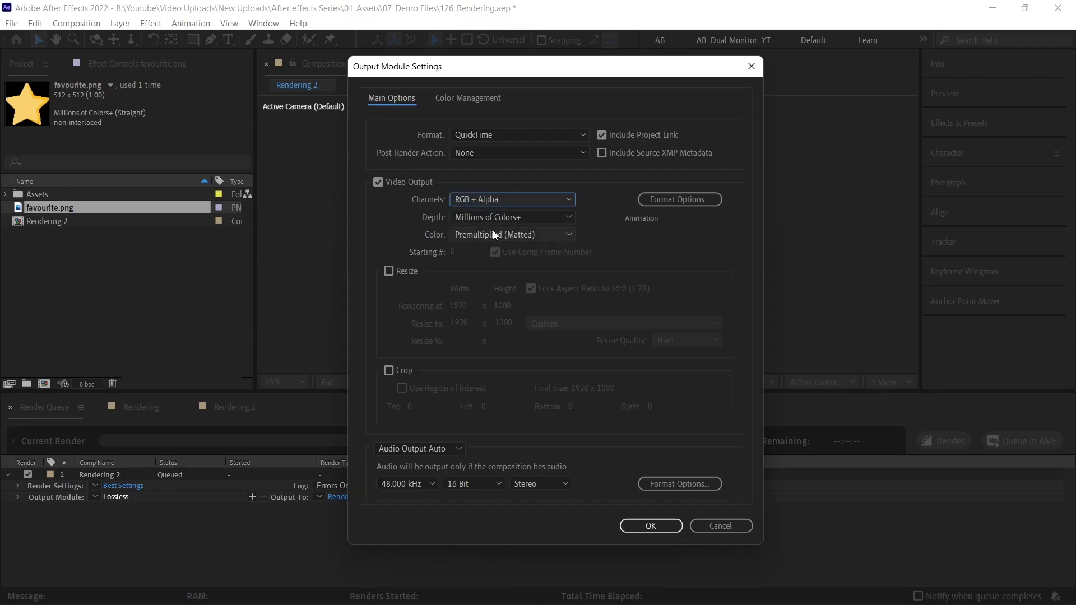
left_click(639, 524)
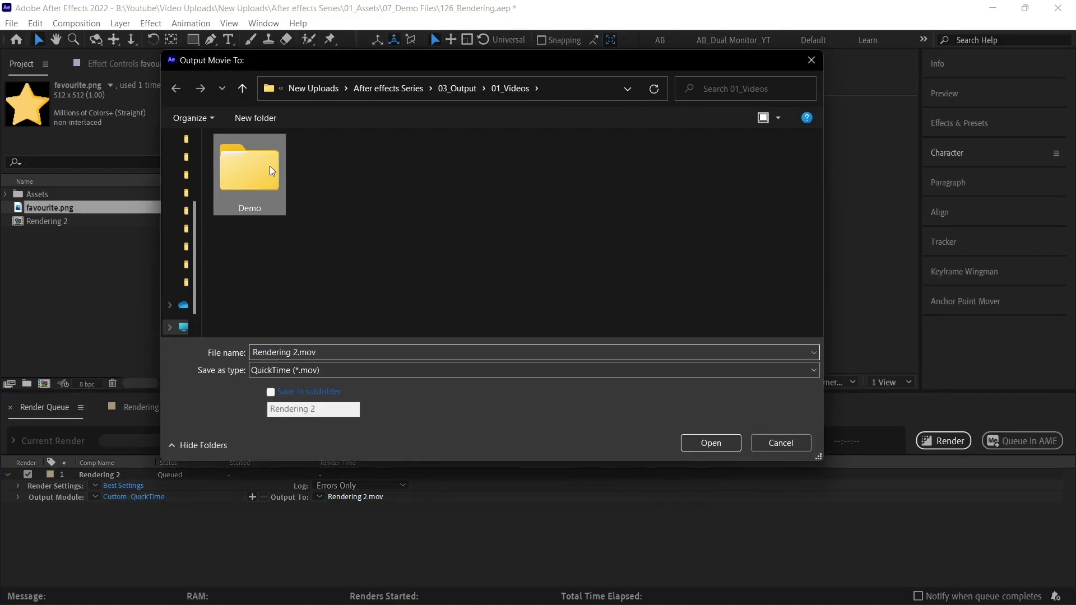
double_click(270, 166)
left_click(726, 442)
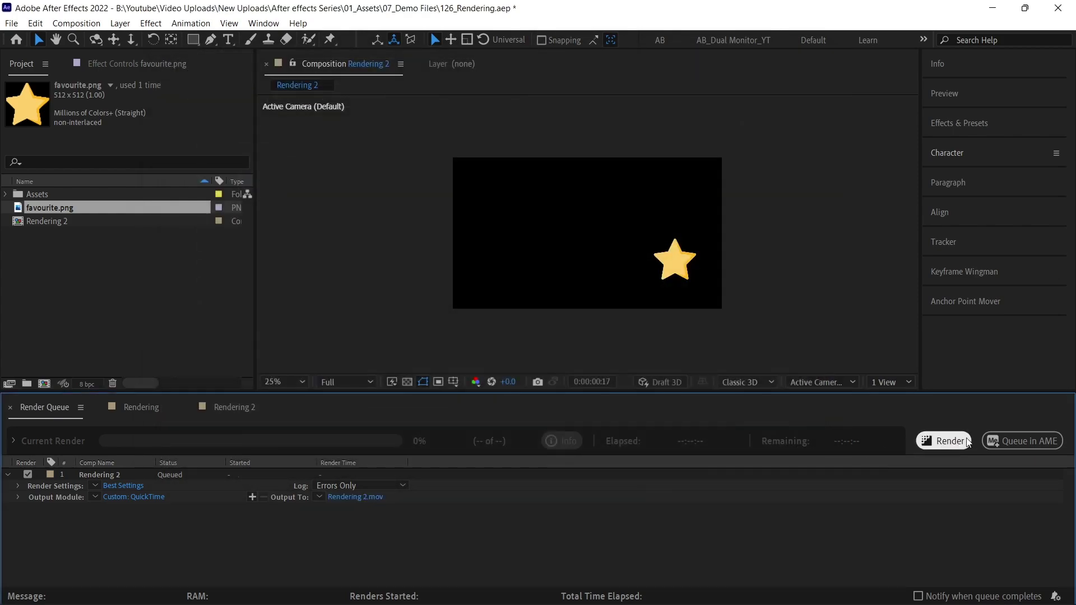
Render the star comp to Rendering 2.mov and import the finished movie into the project
left_click(964, 443)
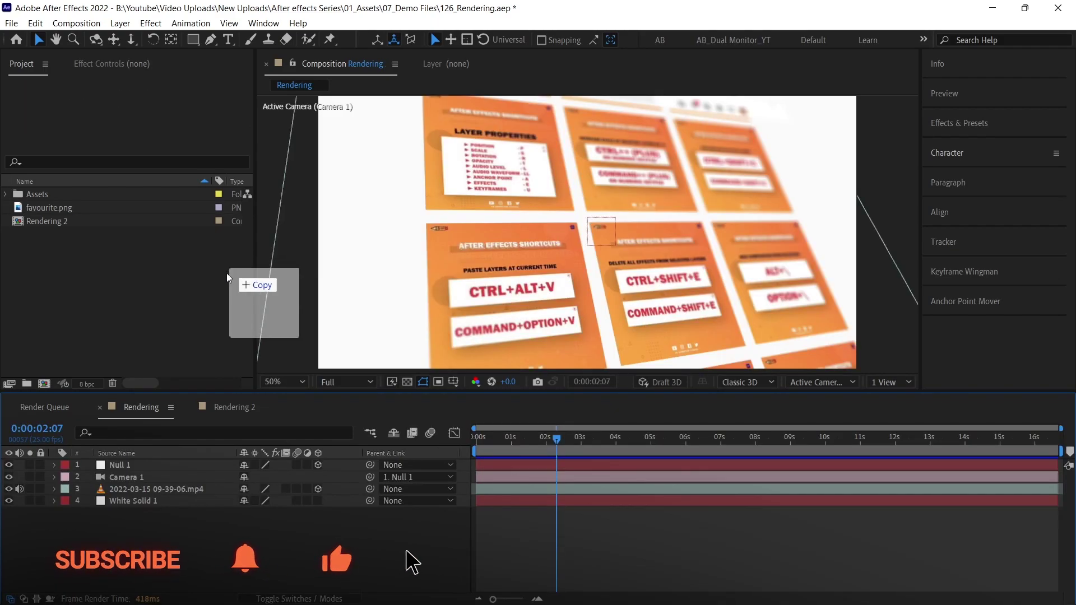
left_click_drag(136, 537, 136, 537)
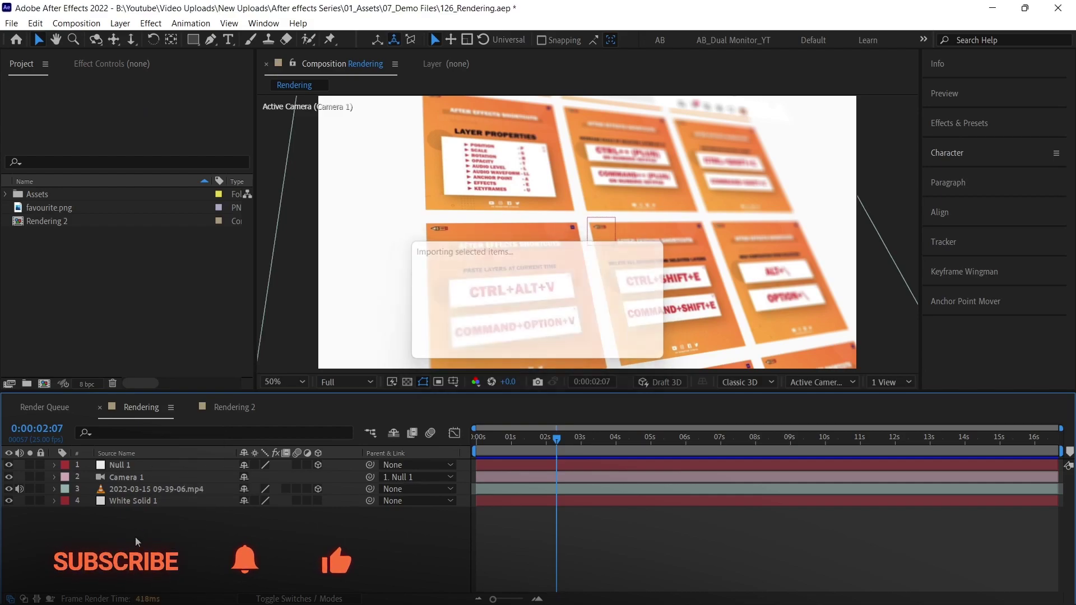
key("Home")
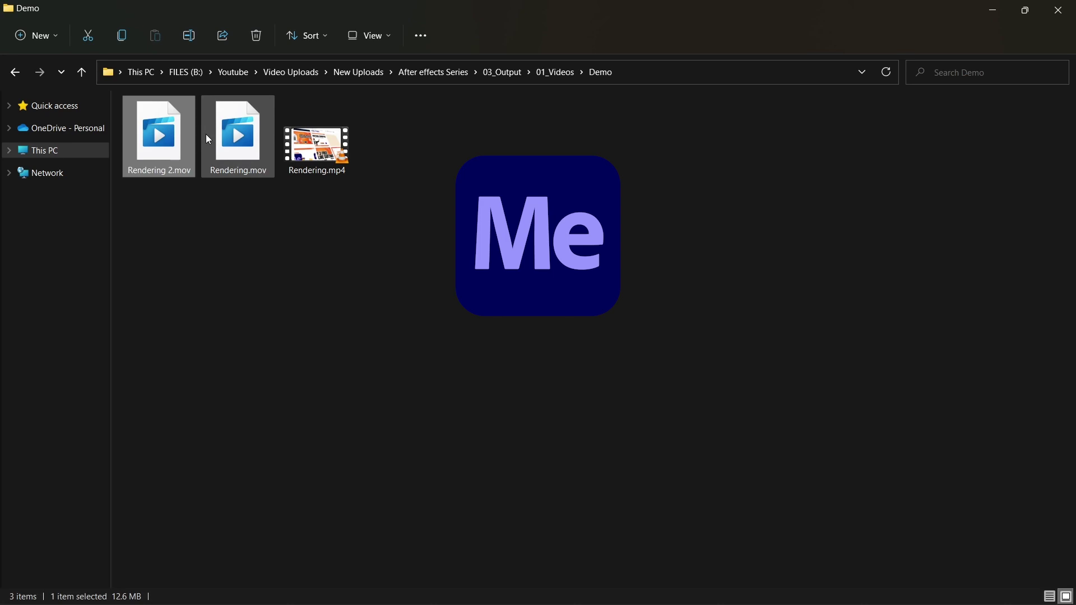
Drag the 714 MB Rendering.mov out of the Demo folder and switch to Media Encoder with it
left_click(239, 138)
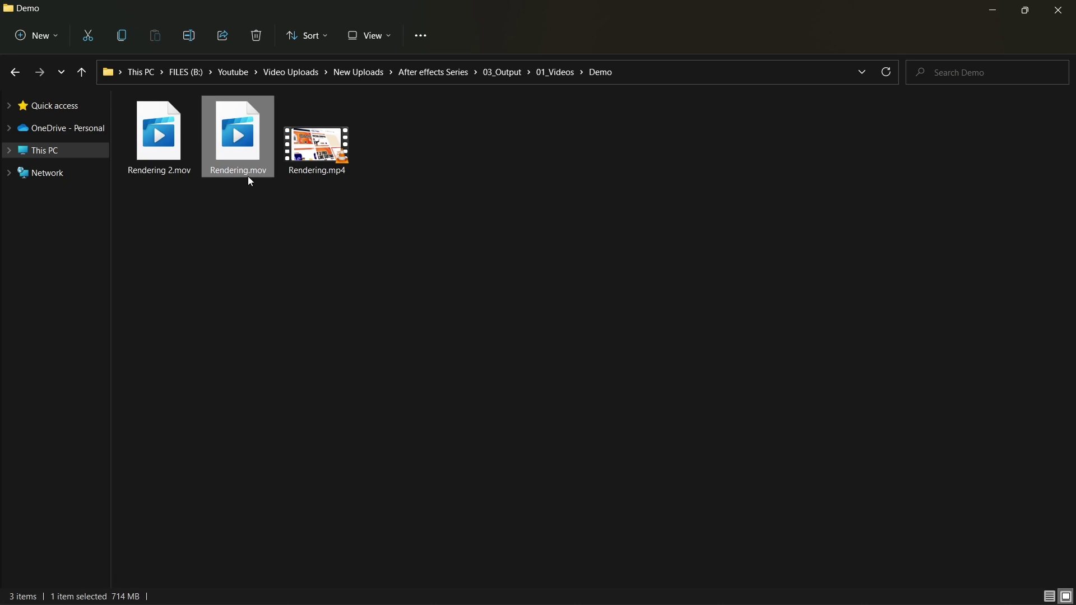
left_click_drag(237, 135, 395, 281)
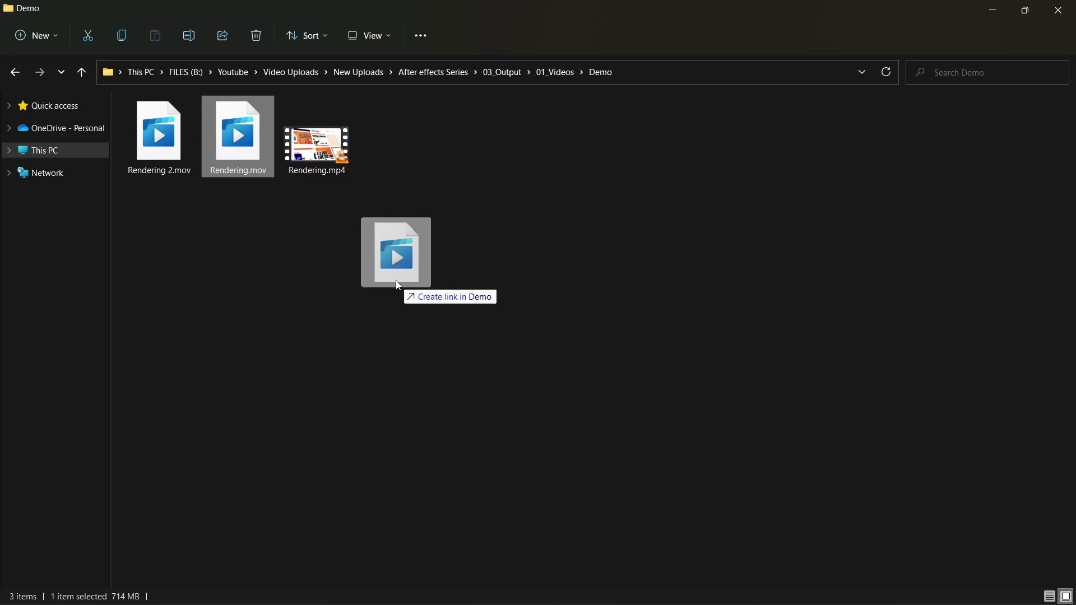
key("alt+Tab")
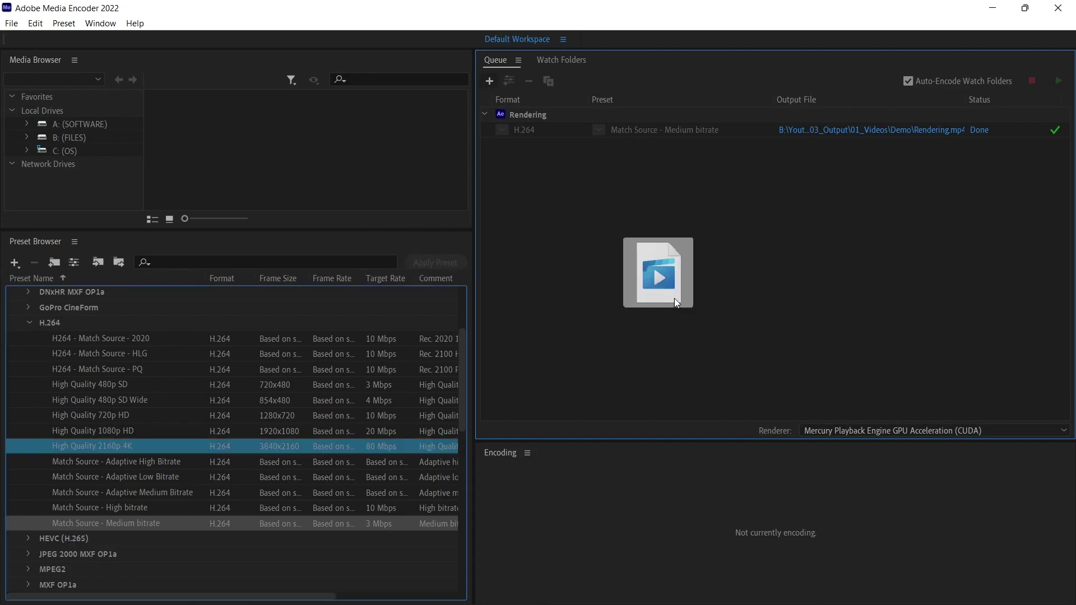
Drop Rendering.mov into the Media Encoder queue and scroll to the video bitrate settings
left_click_drag(396, 280, 684, 287)
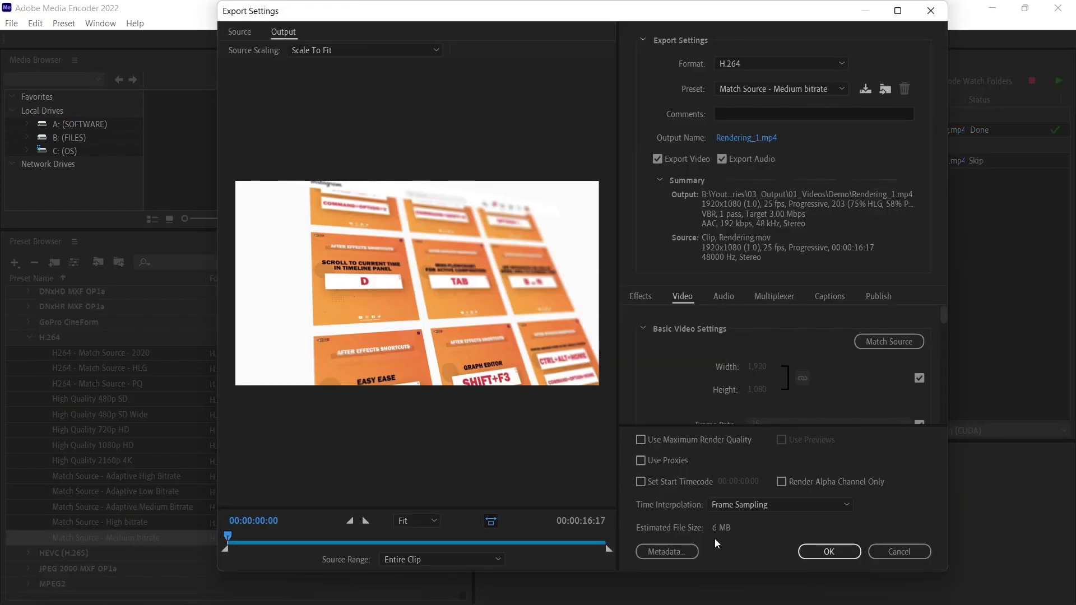
scroll(684, 337, "down", 2)
scroll(684, 338, "down", 2)
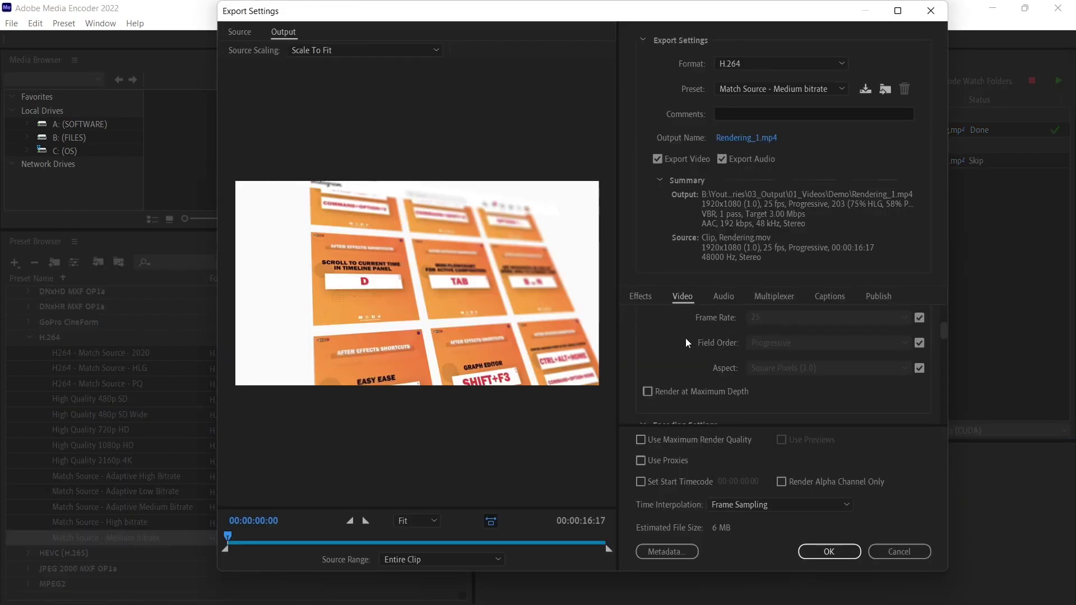
scroll(685, 338, "down", 2)
scroll(685, 338, "down", 2)
scroll(685, 338, "down", 2)
scroll(684, 338, "down", 2)
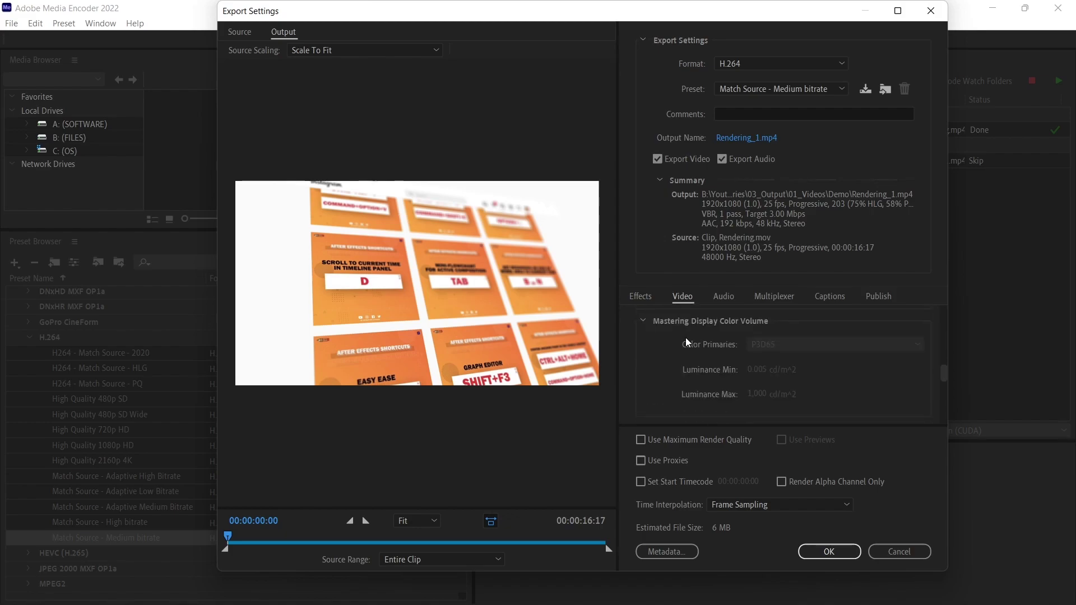
scroll(684, 337, "down", 1)
scroll(737, 388, "down", 2)
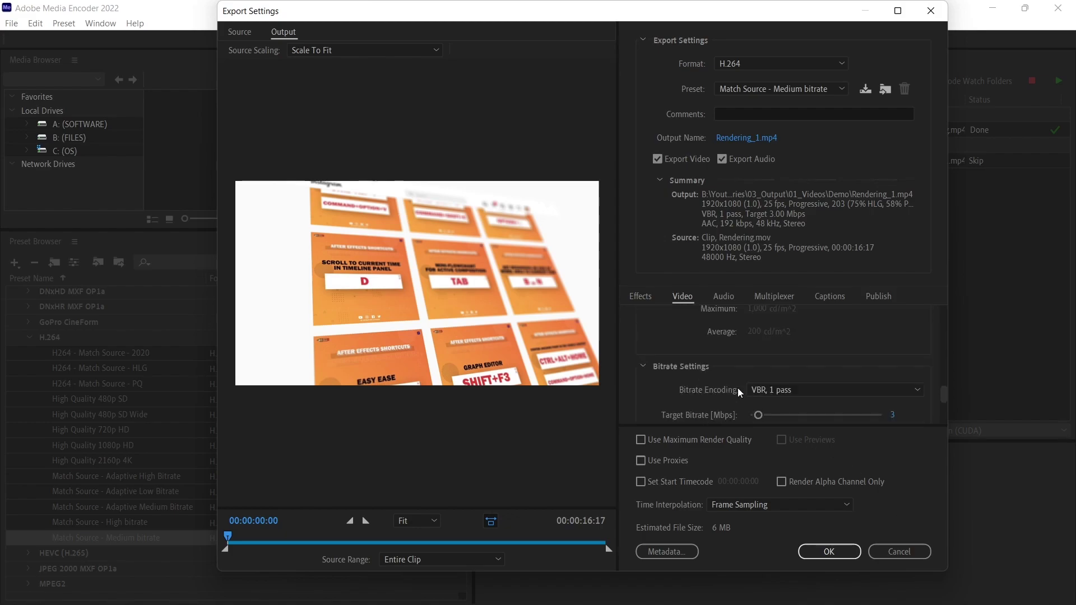
scroll(737, 387, "down", 1)
Enter a 10 Mbps H.264 target bitrate, then adjust the slider to about 8.24 Mbps
left_click(892, 385)
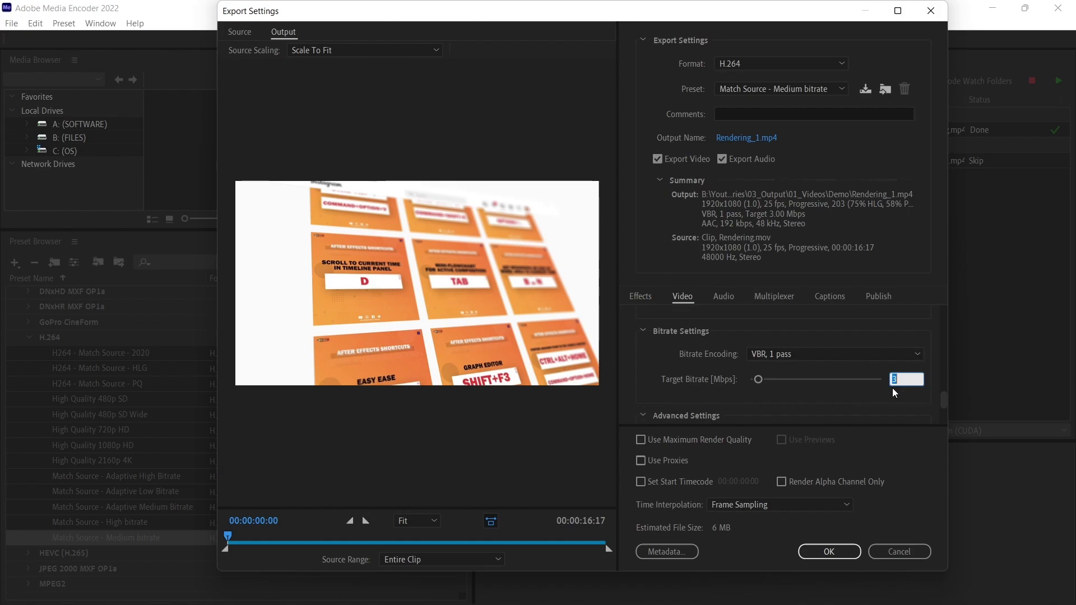
type("50")
type("10")
key("Return")
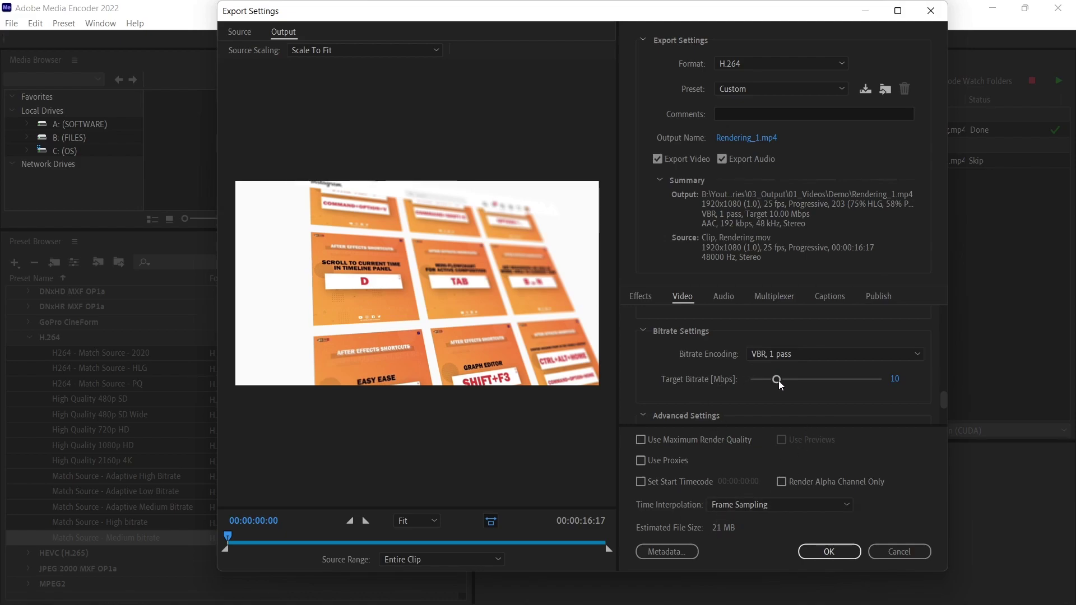
mouse_move(776, 380)
left_mouse_down()
mouse_move(852, 379)
mouse_move(750, 380)
mouse_move(765, 379)
left_mouse_up()
left_click_drag(763, 379, 771, 387)
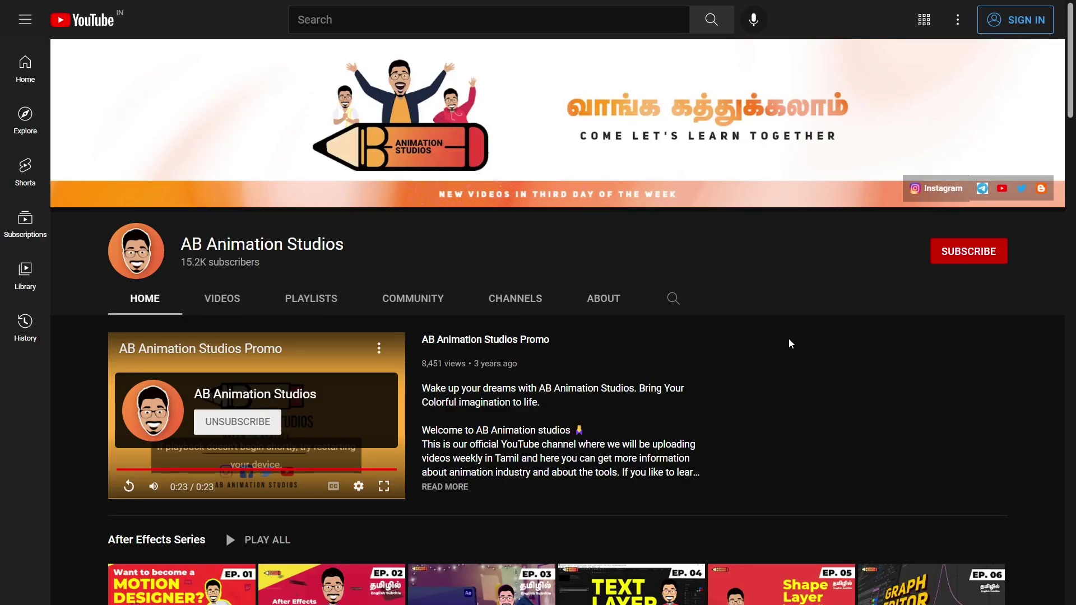
Scroll the channel Home page and open the After Effects Series playlist
scroll(788, 343, "down", 2)
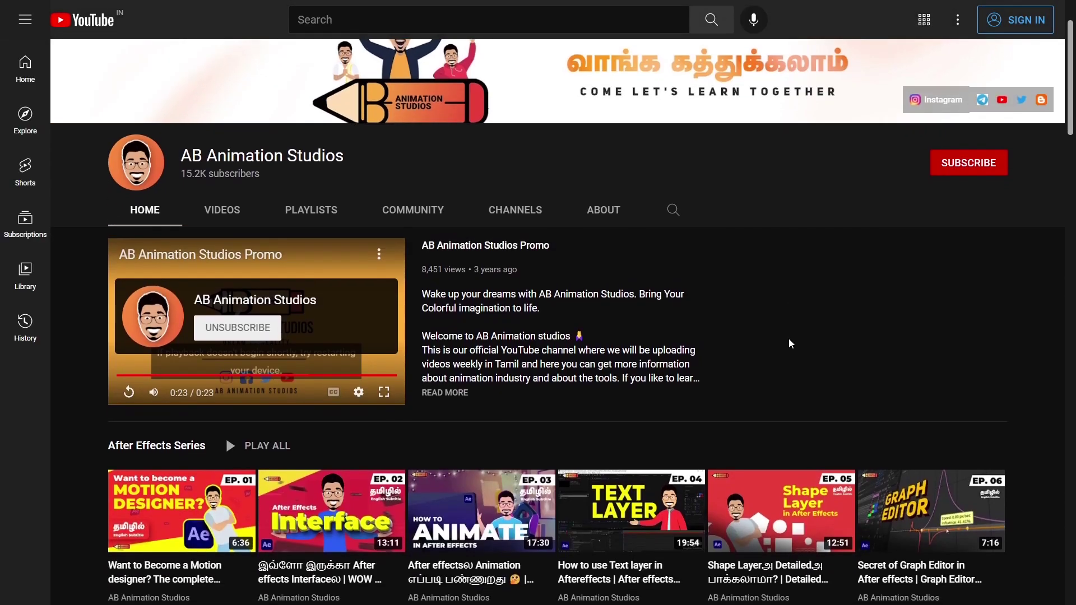
scroll(788, 344, "down", 3)
scroll(789, 344, "down", 3)
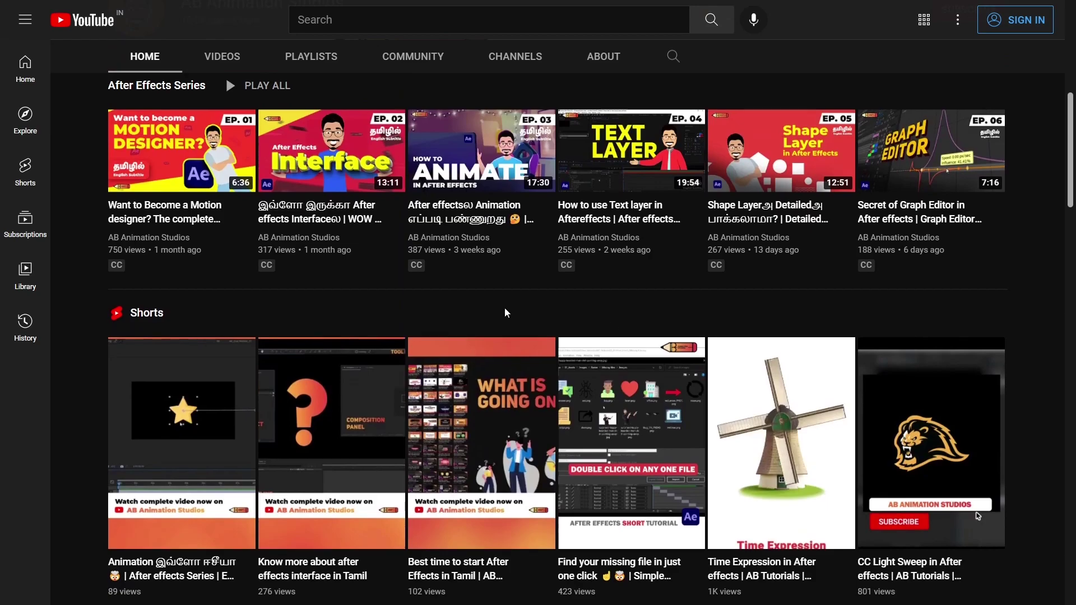
scroll(506, 310, "down", 7)
scroll(506, 309, "down", 8)
scroll(506, 309, "down", 5)
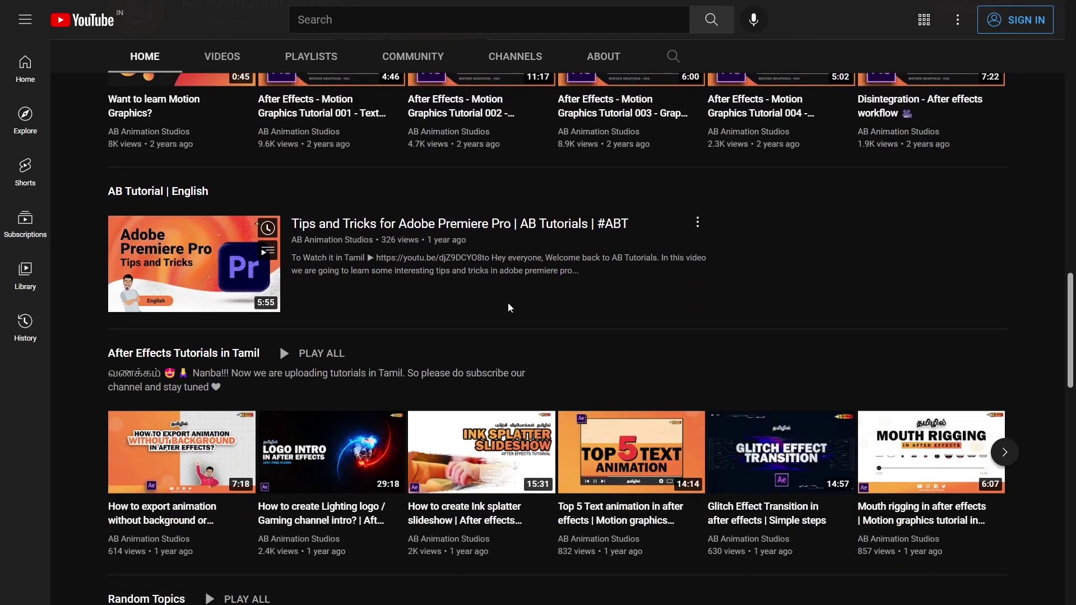
scroll(508, 302, "up", 13)
scroll(364, 280, "up", 12)
scroll(226, 258, "up", 2)
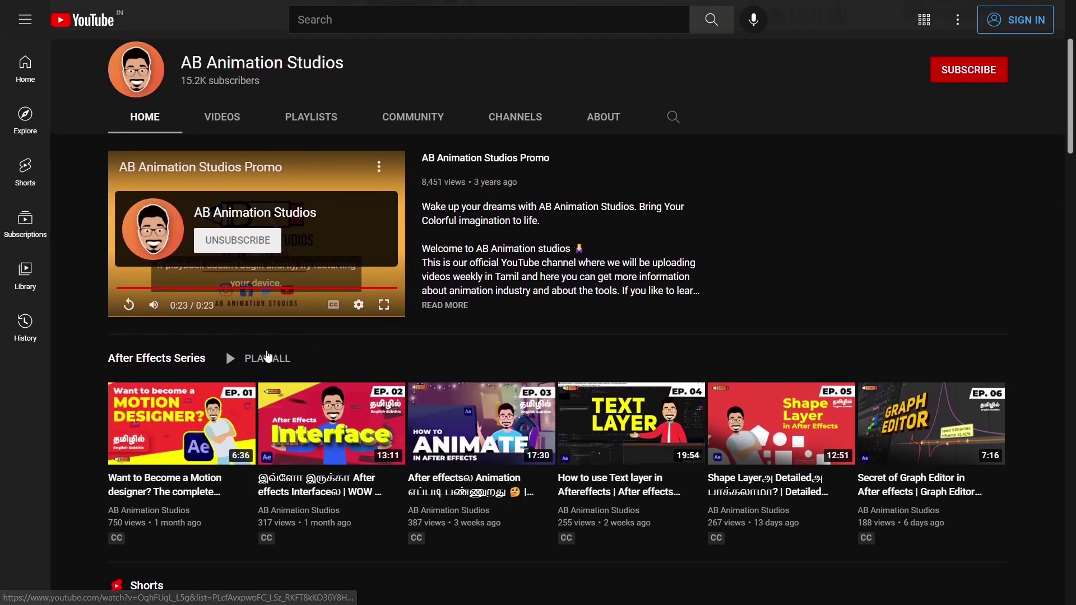
left_click(186, 361)
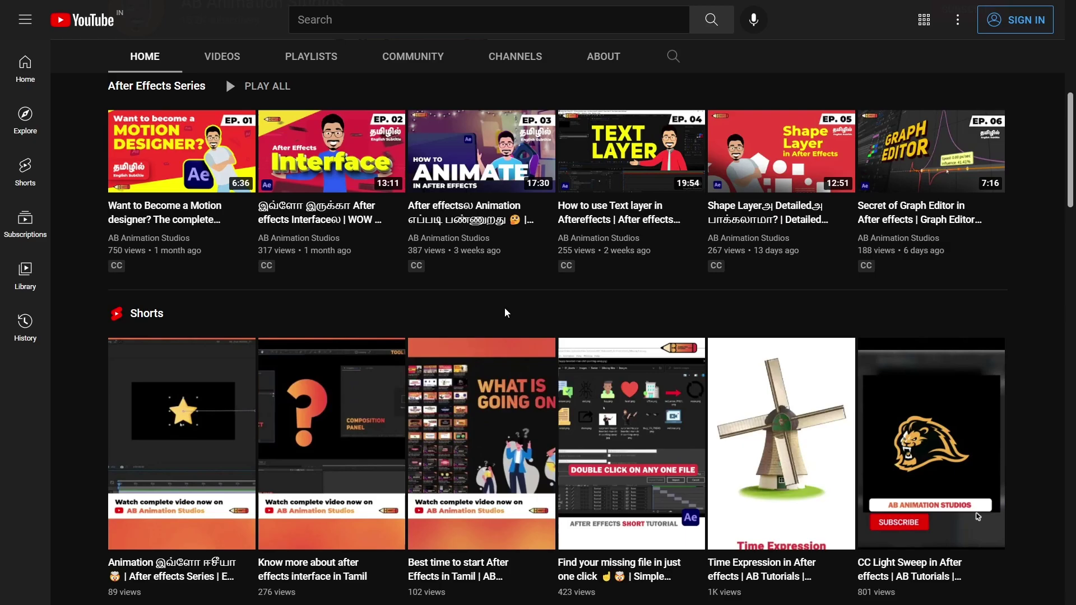
Reopen the After Effects Series playlist showing episodes Ep 01 through Ep 06
scroll(504, 307, "down", 5)
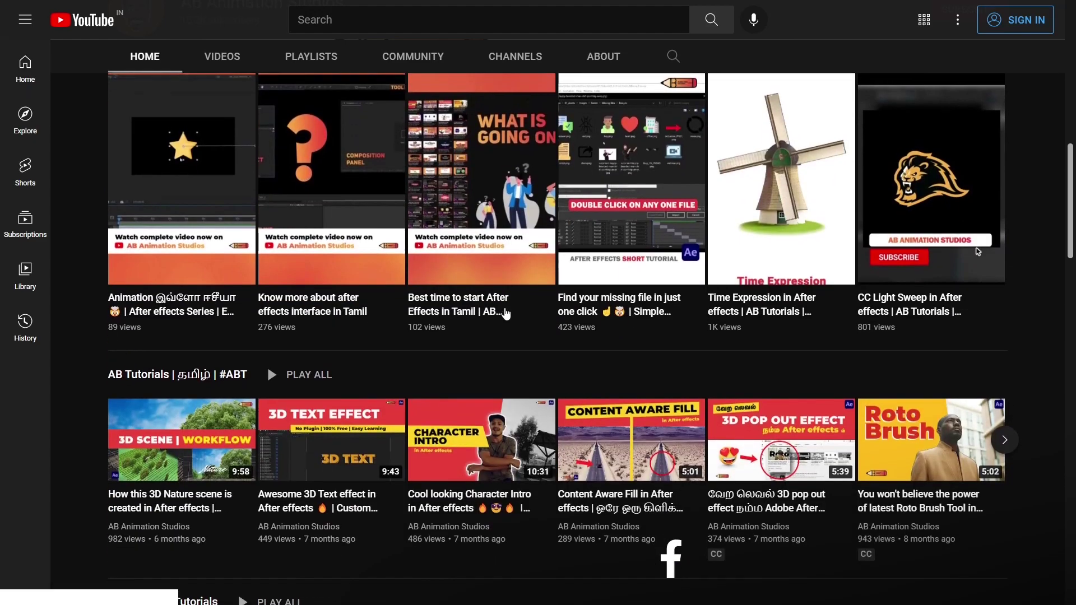
scroll(504, 307, "down", 10)
scroll(506, 305, "up", 8)
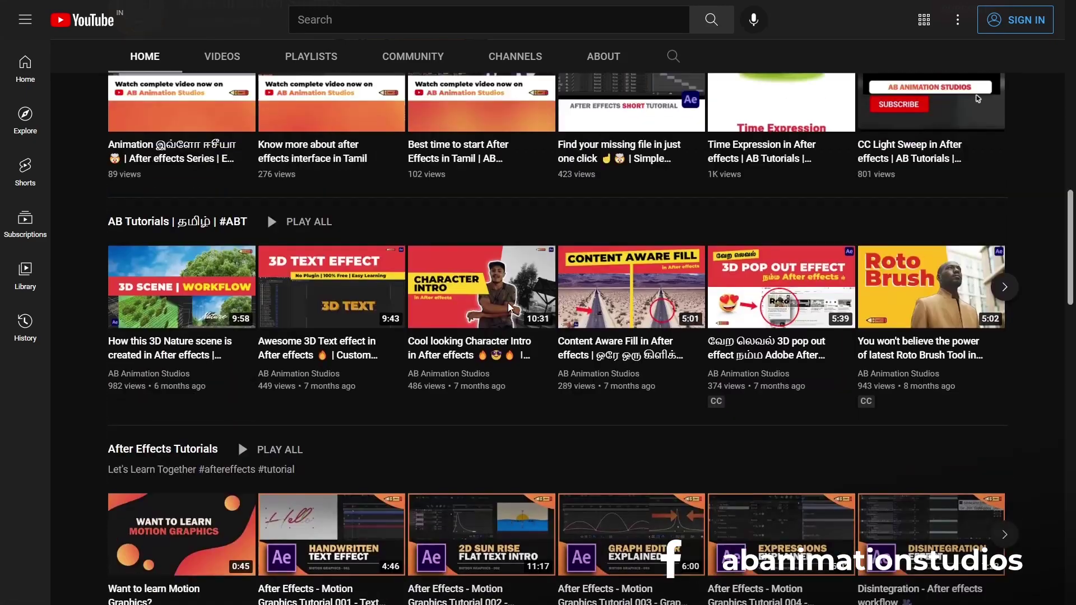
scroll(508, 302, "up", 15)
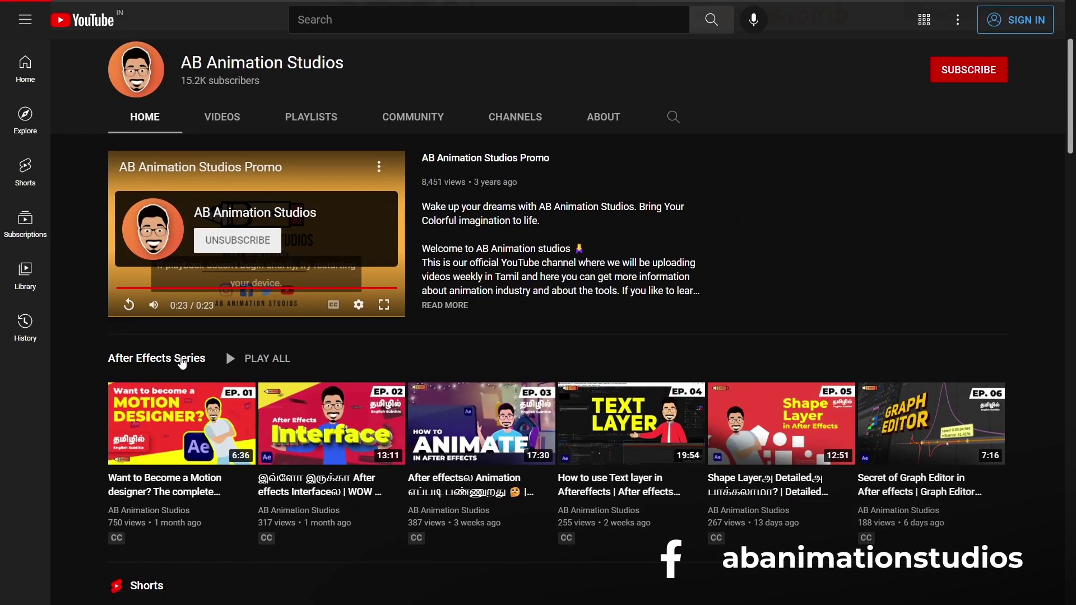
left_click(182, 360)
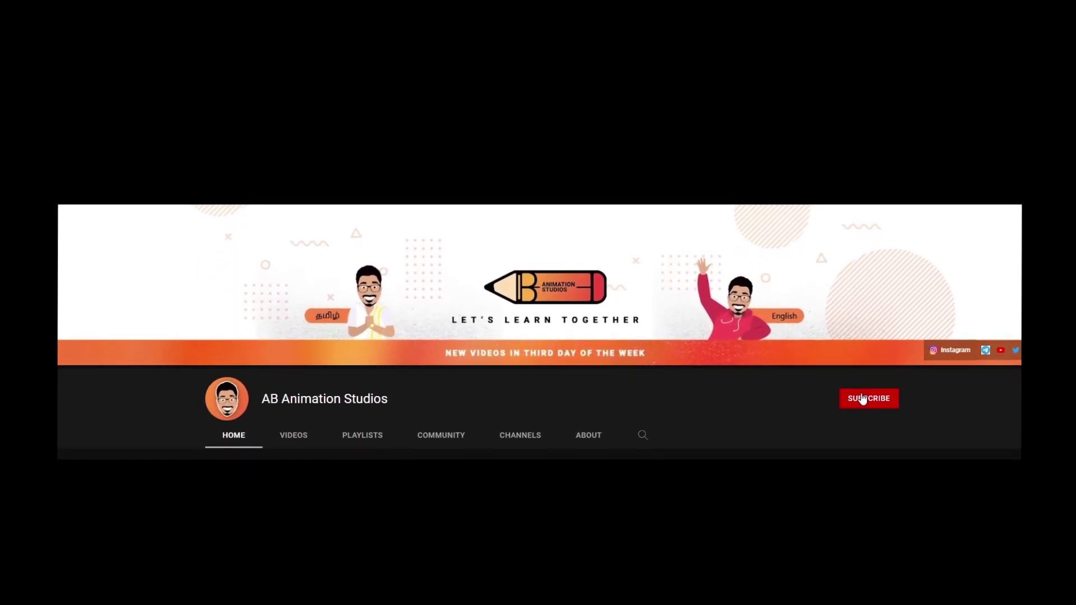
Hit SUBSCRIBE on the animation tutorials channel page
left_click(863, 399)
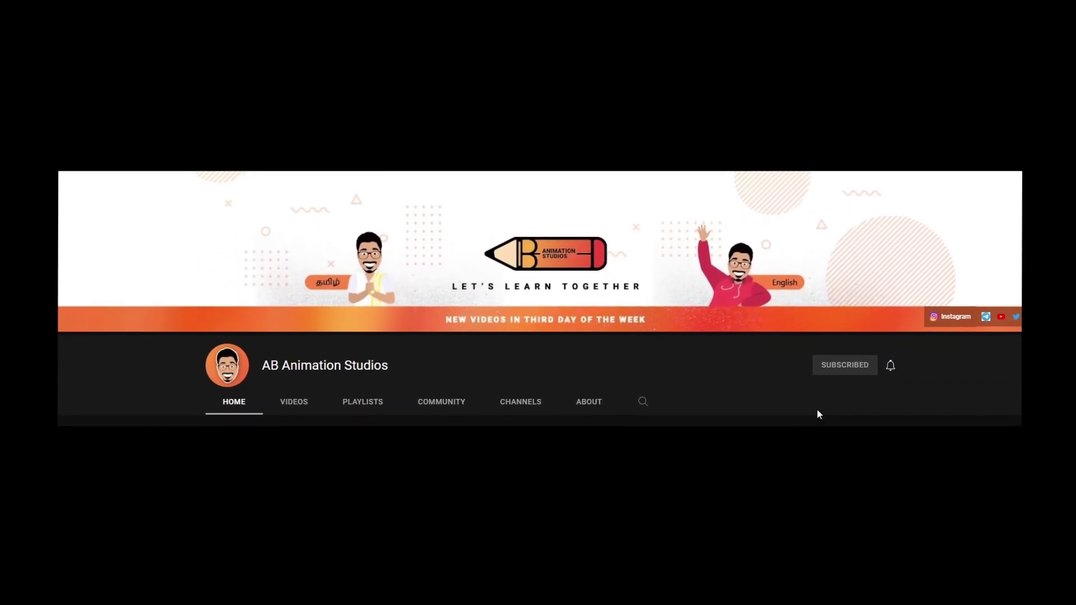